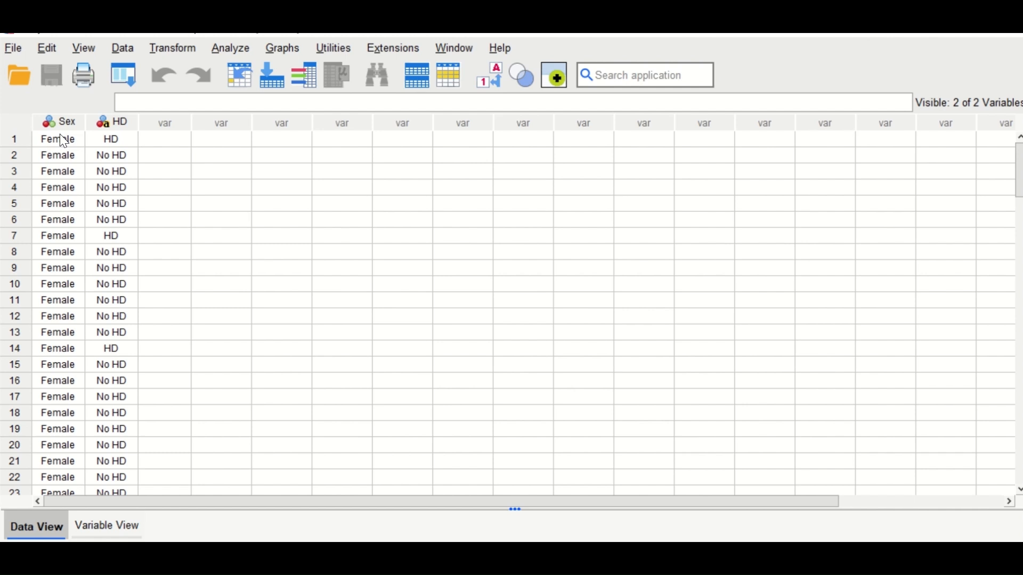
Step: Check the value labels defined for the Sex variable and return to the data
{"action": "scroll", "coordinate": [16, 410], "scroll_direction": "down", "scroll_amount": 7}
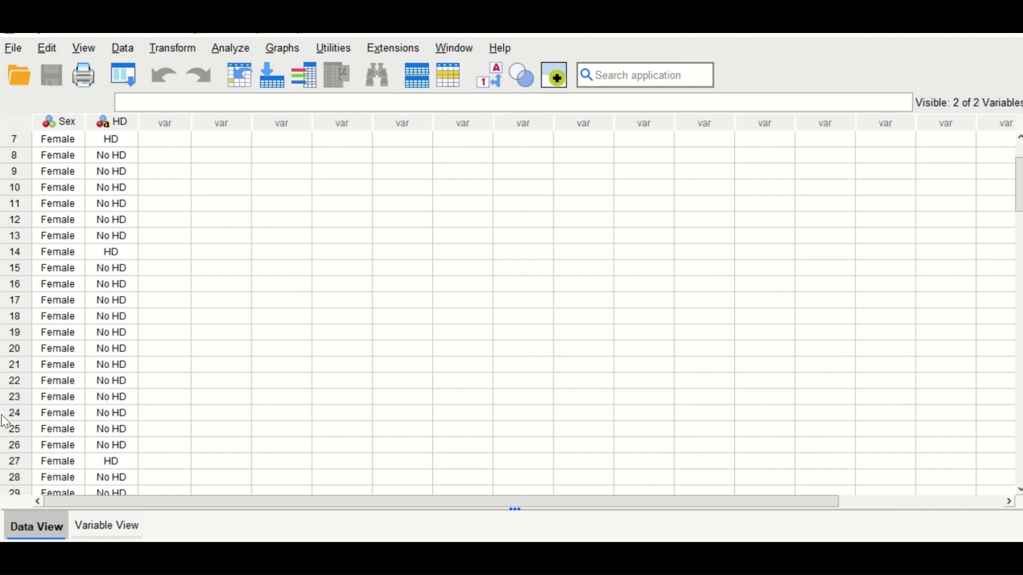
{"action": "left_click", "coordinate": [106, 526]}
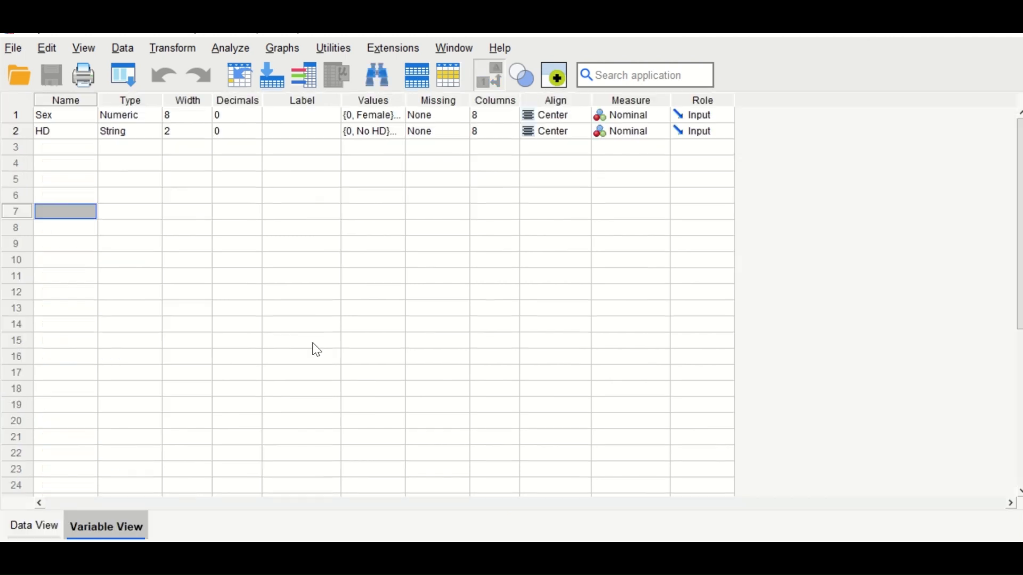
{"action": "left_click", "coordinate": [399, 116]}
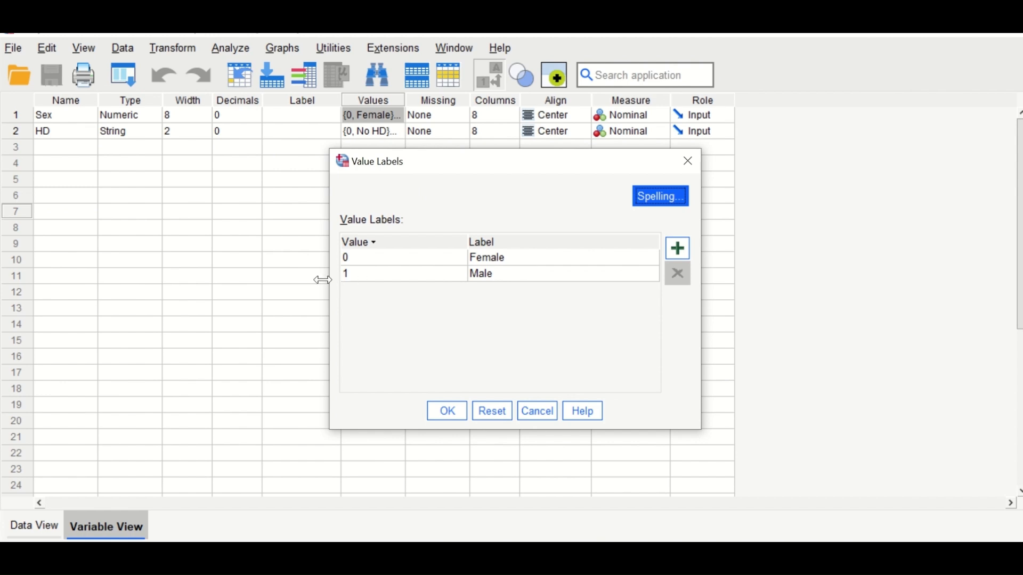
{"action": "left_click", "coordinate": [690, 165]}
{"action": "left_click", "coordinate": [34, 526]}
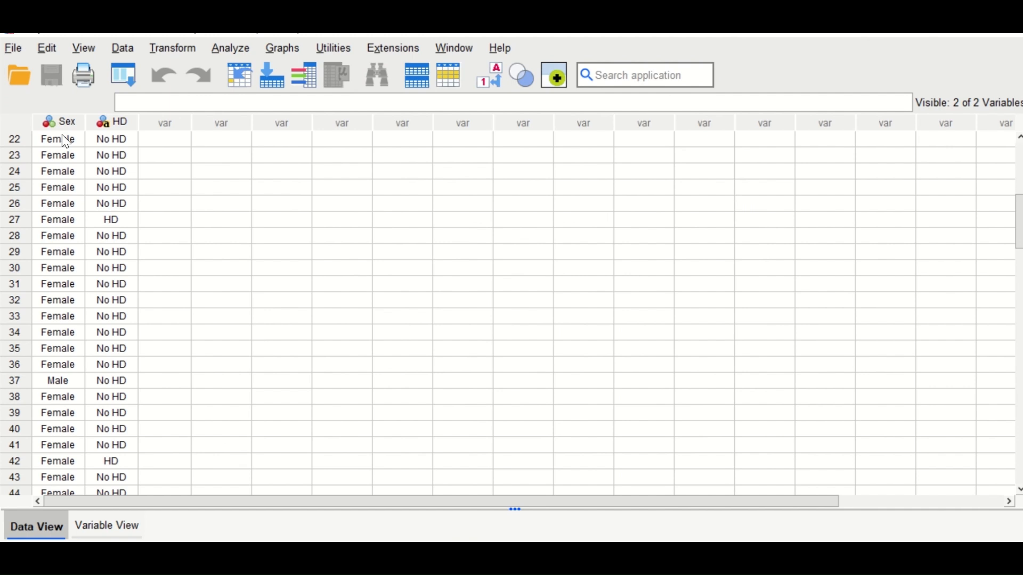
Step: Review the value labels defined for the HD variable, leaving them unchanged, and return to the data
{"action": "mouse_move", "coordinate": [61, 119]}
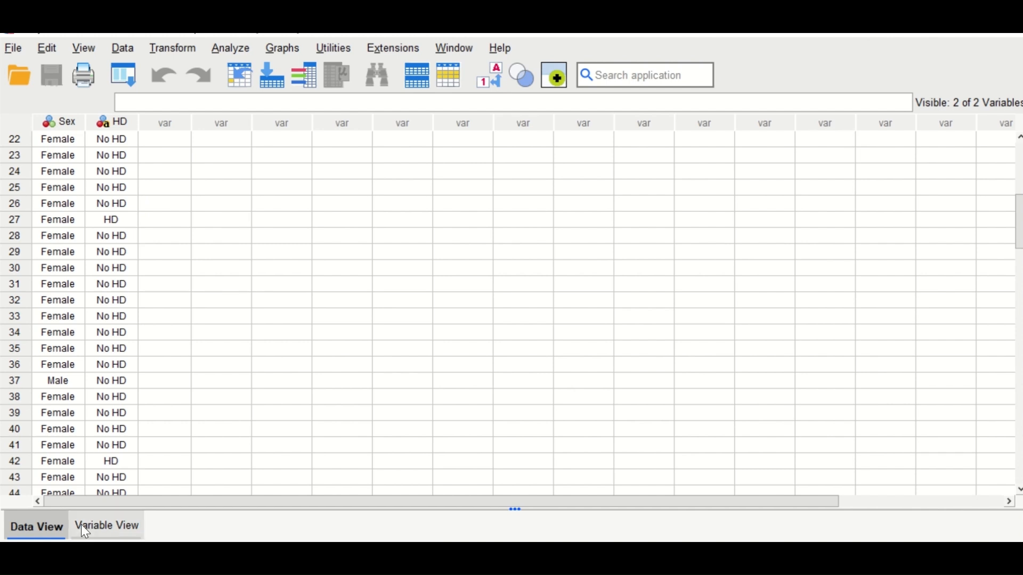
{"action": "left_click", "coordinate": [105, 527]}
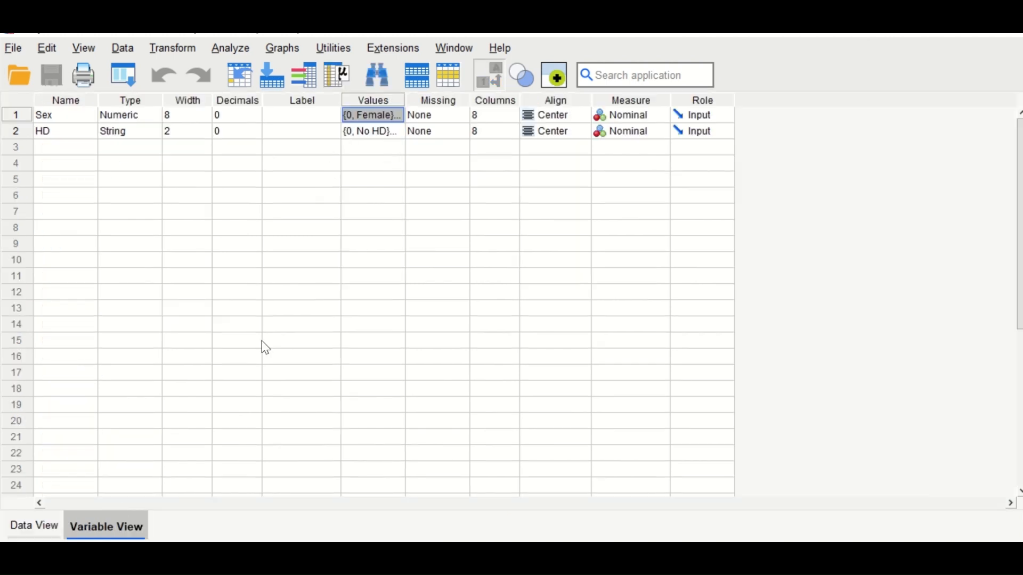
{"action": "left_click", "coordinate": [395, 136]}
{"action": "left_click", "coordinate": [396, 132]}
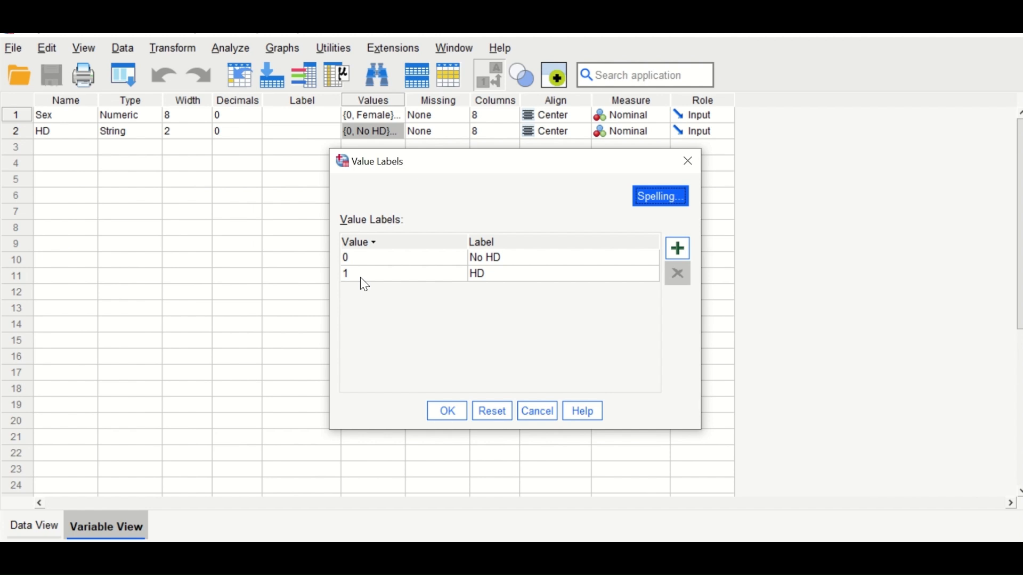
{"action": "left_click", "coordinate": [687, 161]}
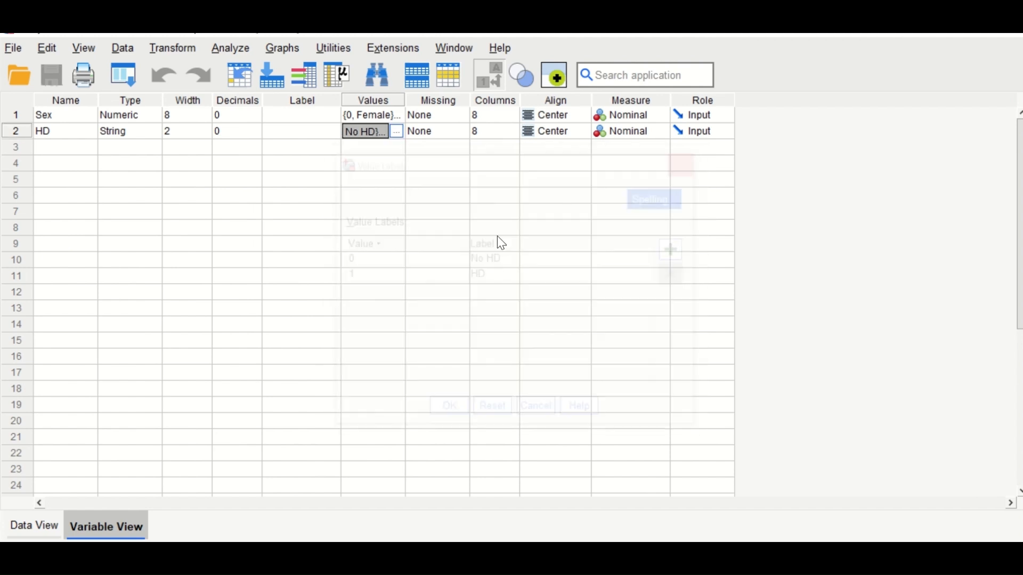
{"action": "left_click", "coordinate": [33, 526]}
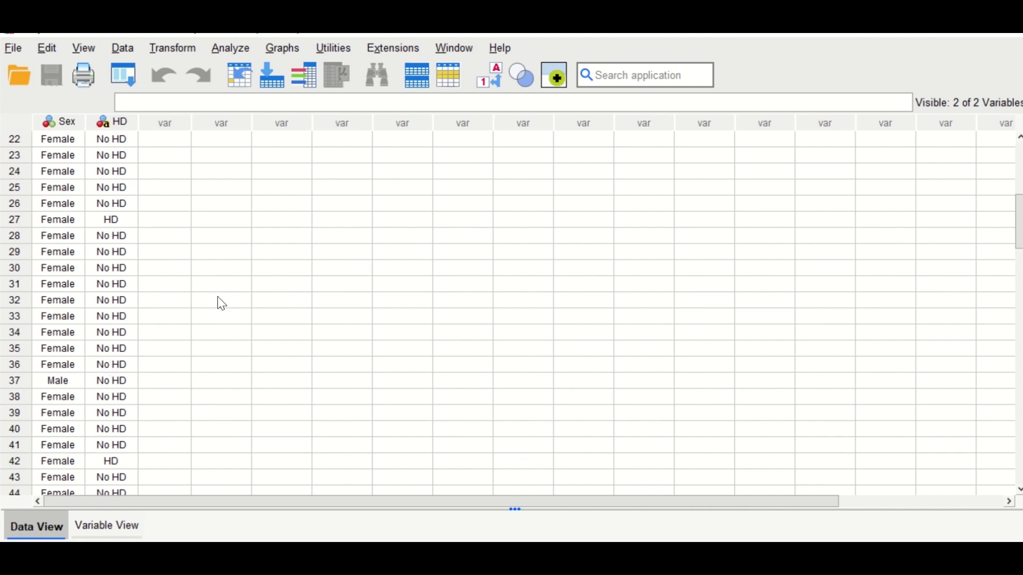
Step: Show the numeric codes behind the Sex and HD data, and restore the value label display
{"action": "left_click", "coordinate": [492, 77]}
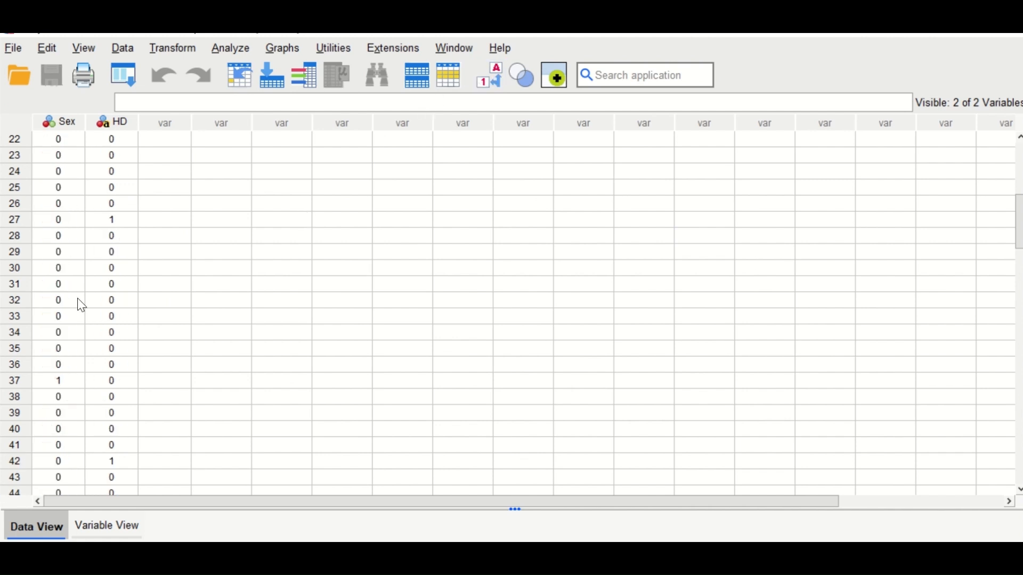
{"action": "left_click", "coordinate": [498, 81]}
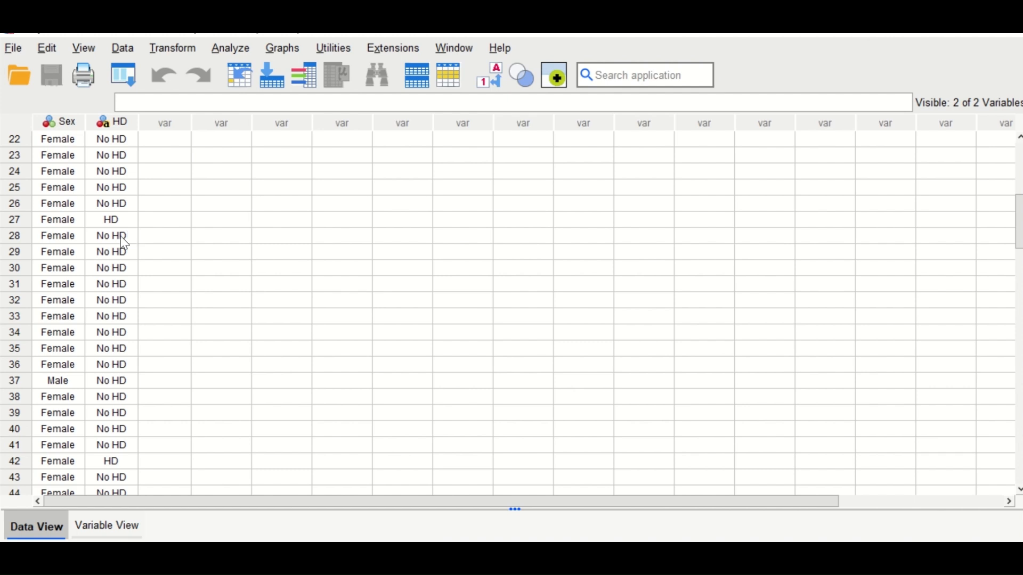
{"action": "scroll", "coordinate": [134, 277], "scroll_direction": "up", "scroll_amount": 1}
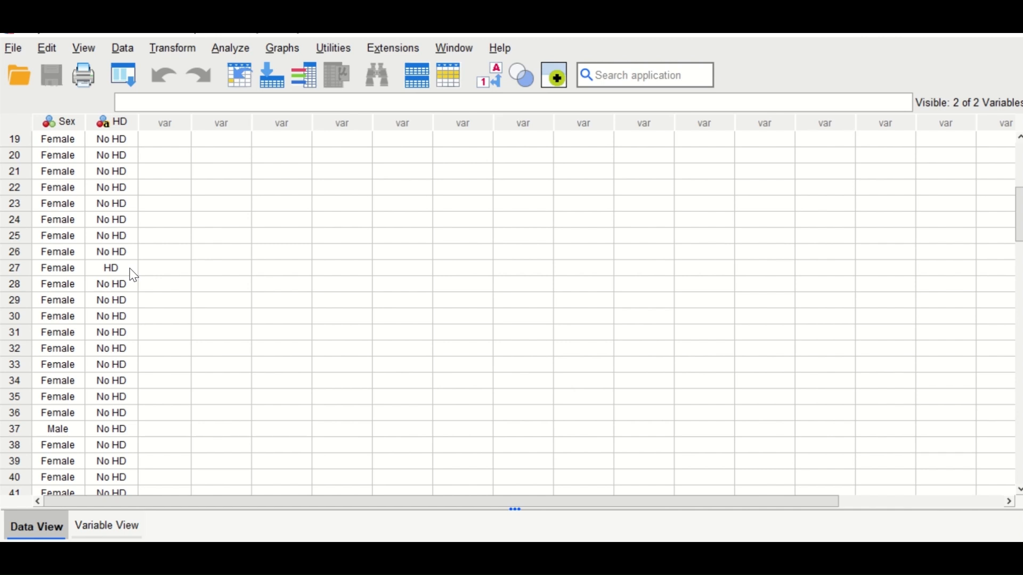
Step: Run Frequencies for Sex and HD with frequency tables and no additional statistics
{"action": "left_click", "coordinate": [231, 49]}
{"action": "mouse_move", "coordinate": [382, 110]}
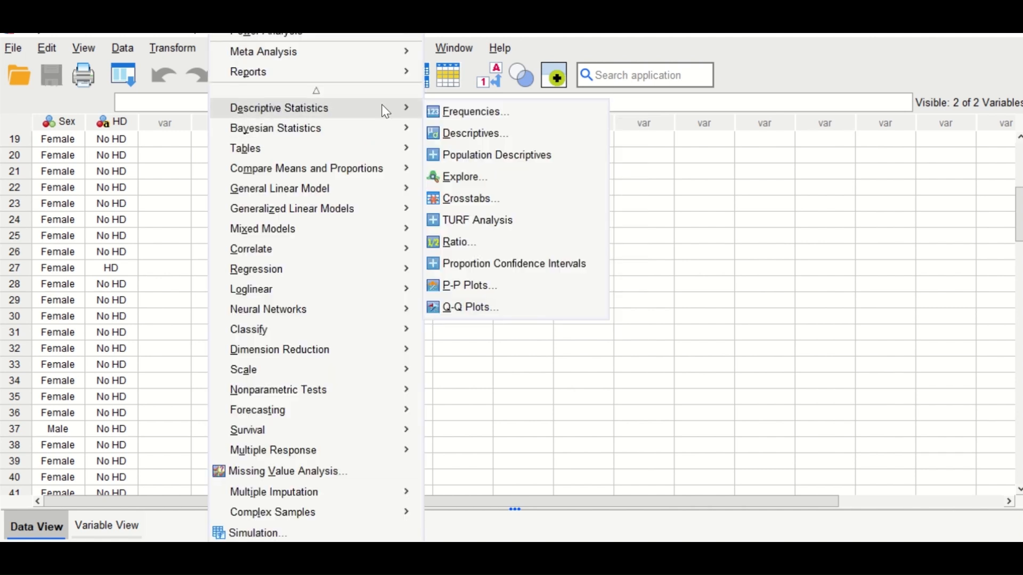
{"action": "left_click", "coordinate": [445, 110]}
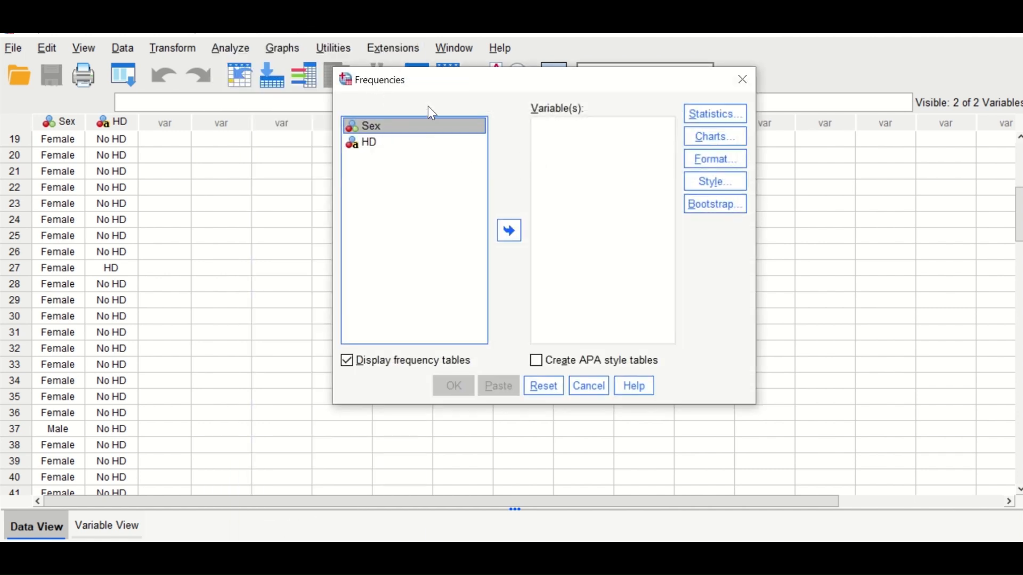
{"action": "left_click", "coordinate": [510, 231]}
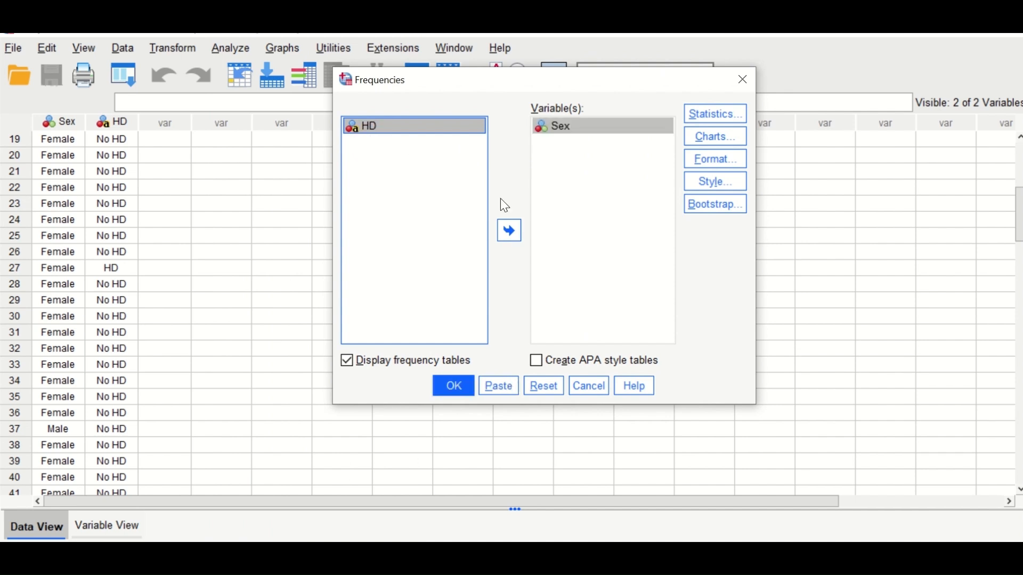
{"action": "left_click", "coordinate": [507, 235]}
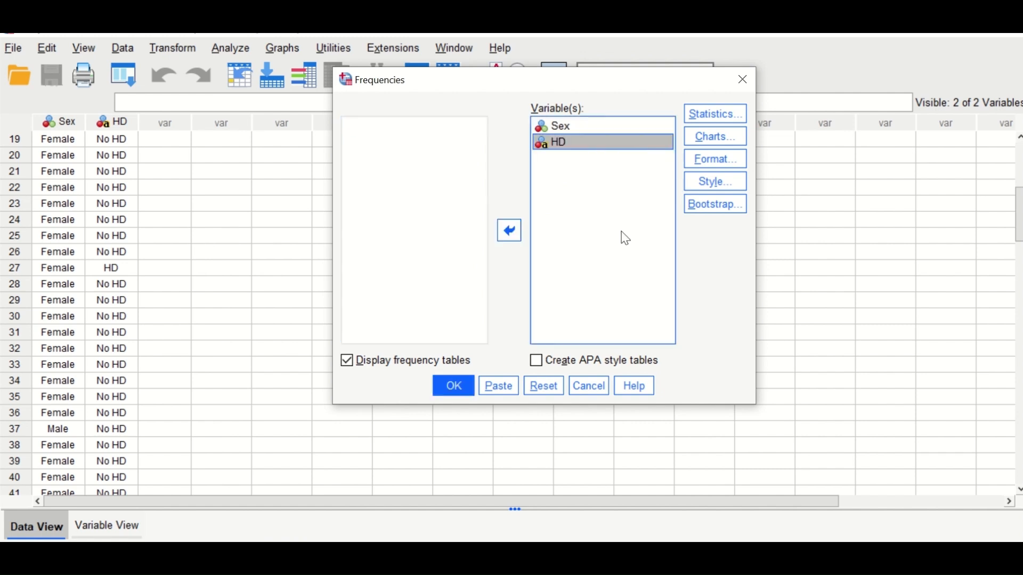
{"action": "left_click", "coordinate": [720, 124]}
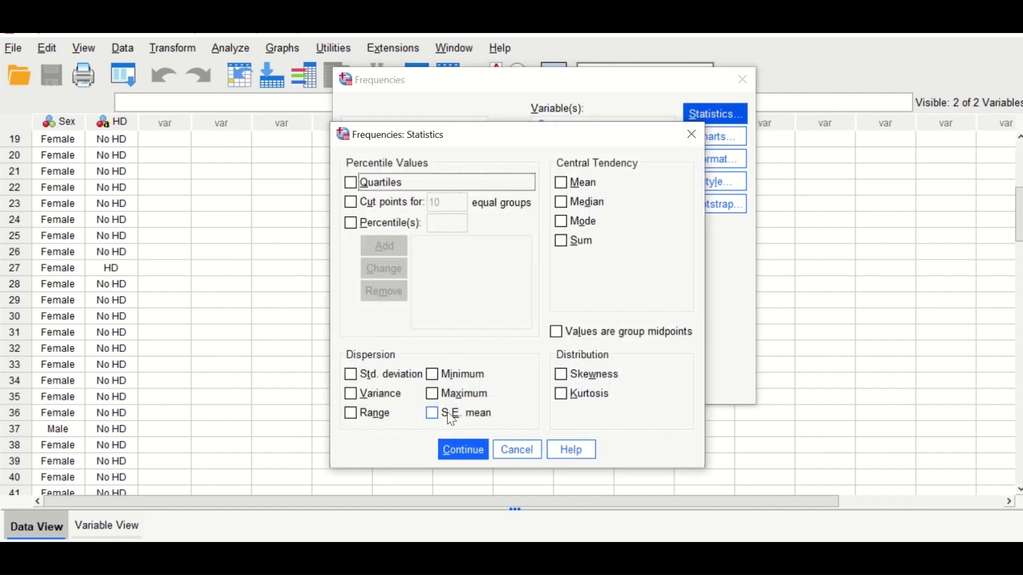
{"action": "left_click", "coordinate": [462, 444]}
{"action": "left_click", "coordinate": [457, 385]}
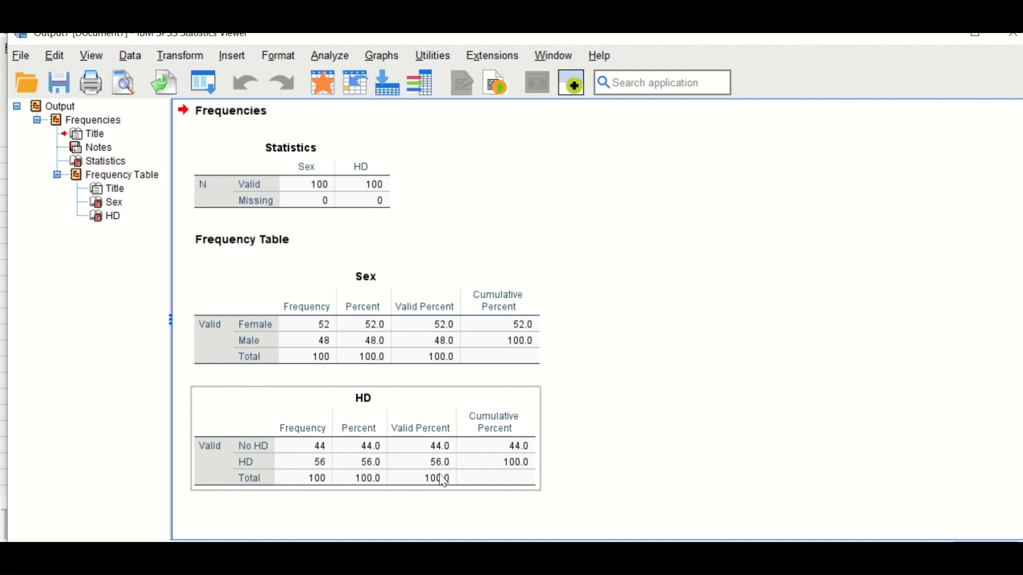
{"action": "left_click", "coordinate": [194, 503]}
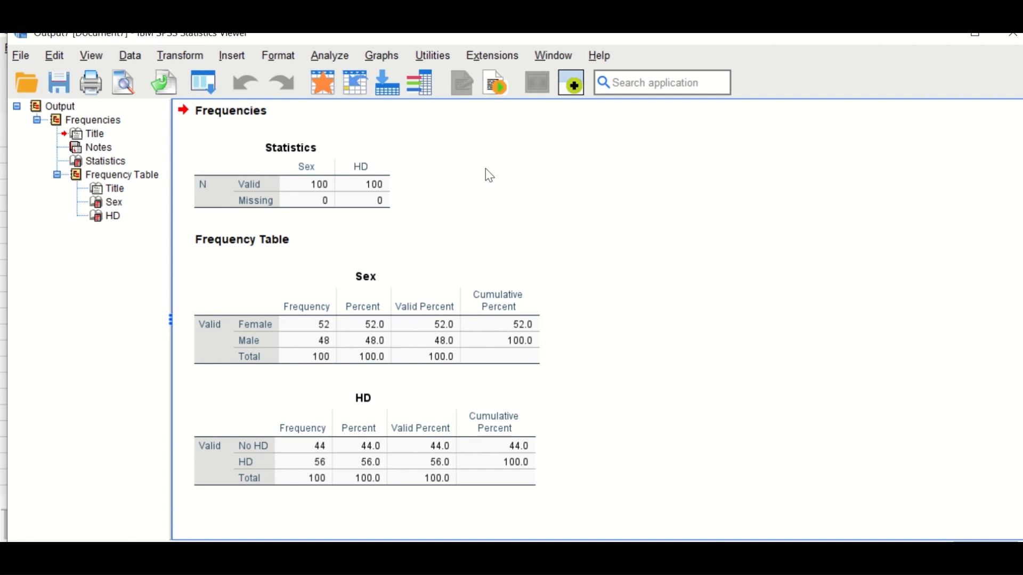
Step: Set up a binary logistic regression from reset settings, with HD as the dependent variable and Sex as the covariate
{"action": "left_click", "coordinate": [336, 56]}
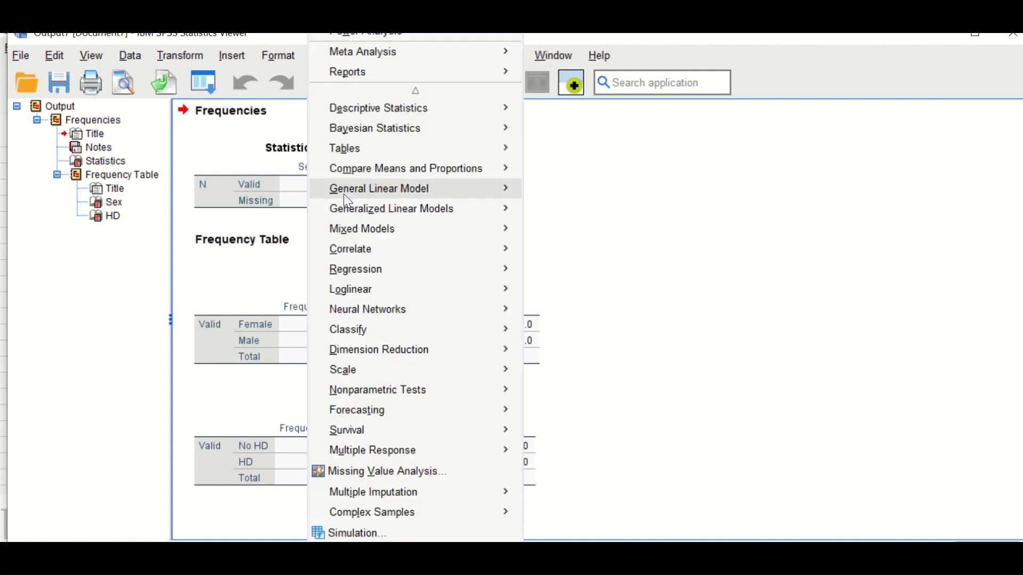
{"action": "mouse_move", "coordinate": [364, 272]}
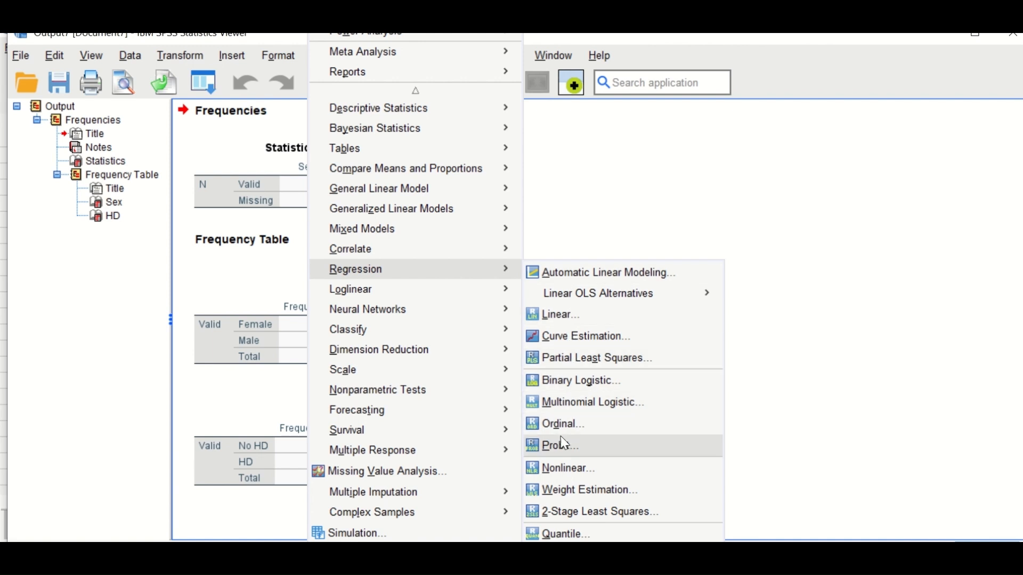
{"action": "left_click", "coordinate": [569, 382]}
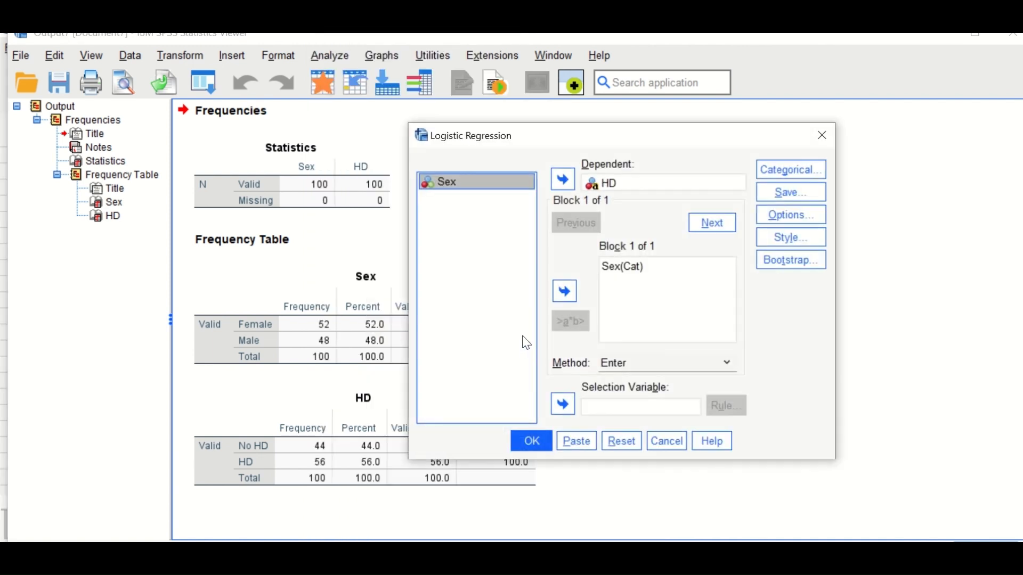
{"action": "left_click", "coordinate": [614, 449]}
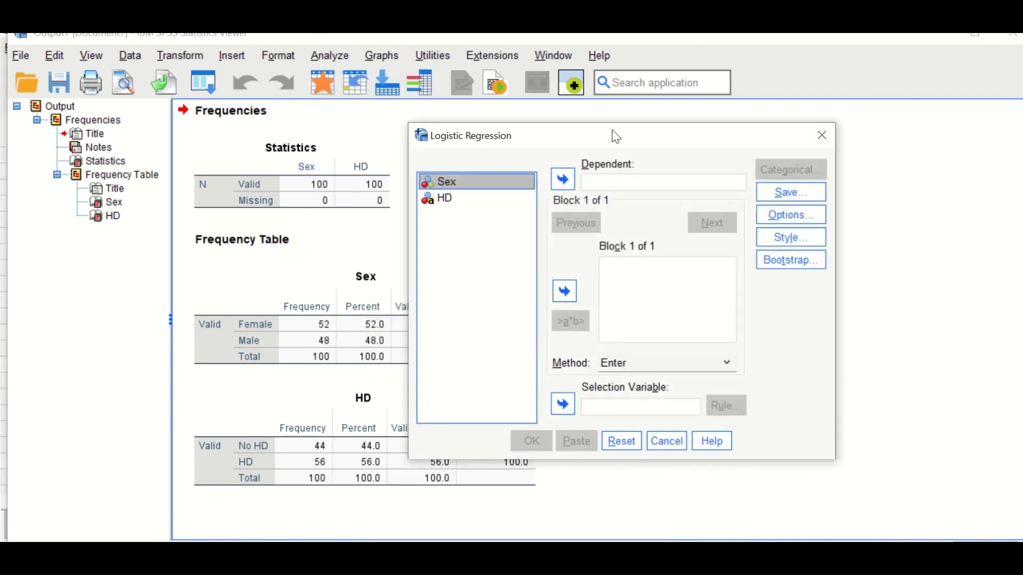
{"action": "left_click_drag", "start_coordinate": [613, 129], "coordinate": [493, 132]}
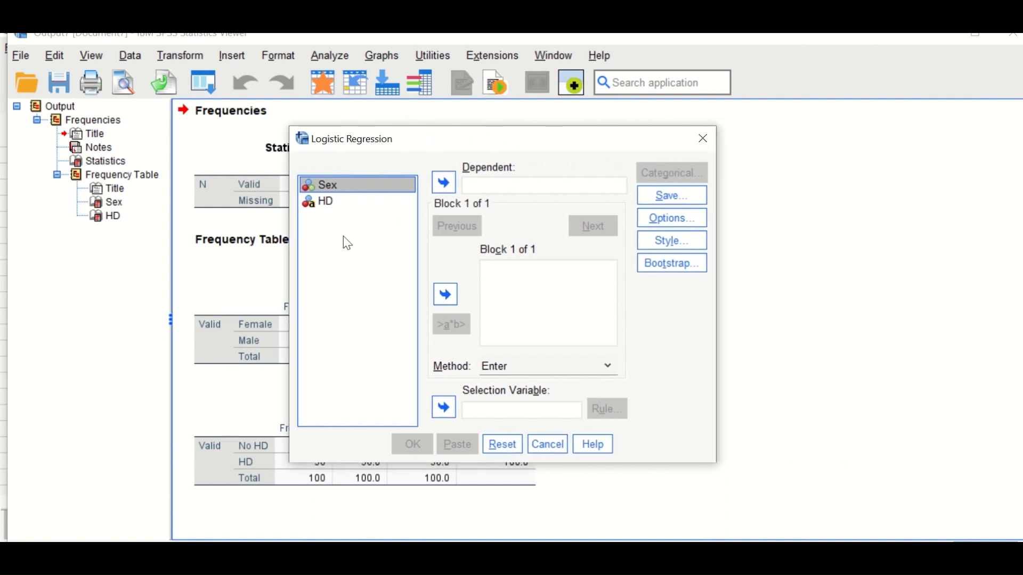
{"action": "left_click", "coordinate": [321, 203]}
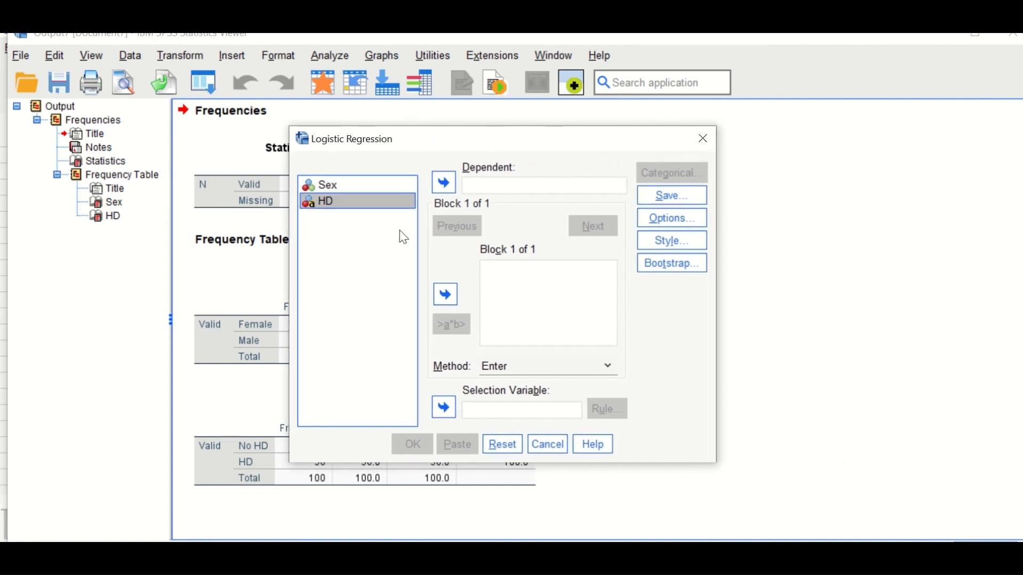
{"action": "left_click", "coordinate": [445, 183]}
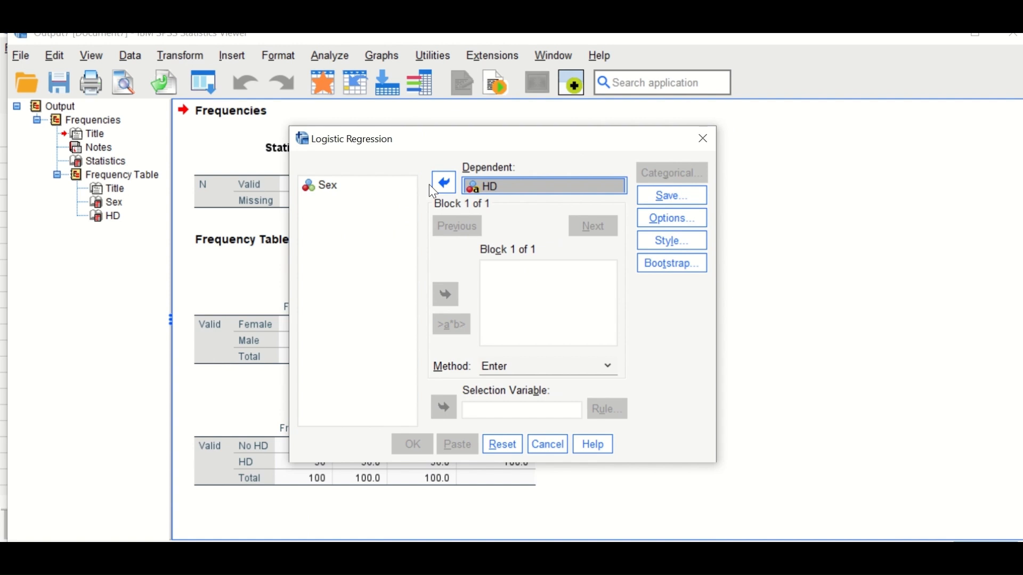
{"action": "left_click", "coordinate": [333, 188]}
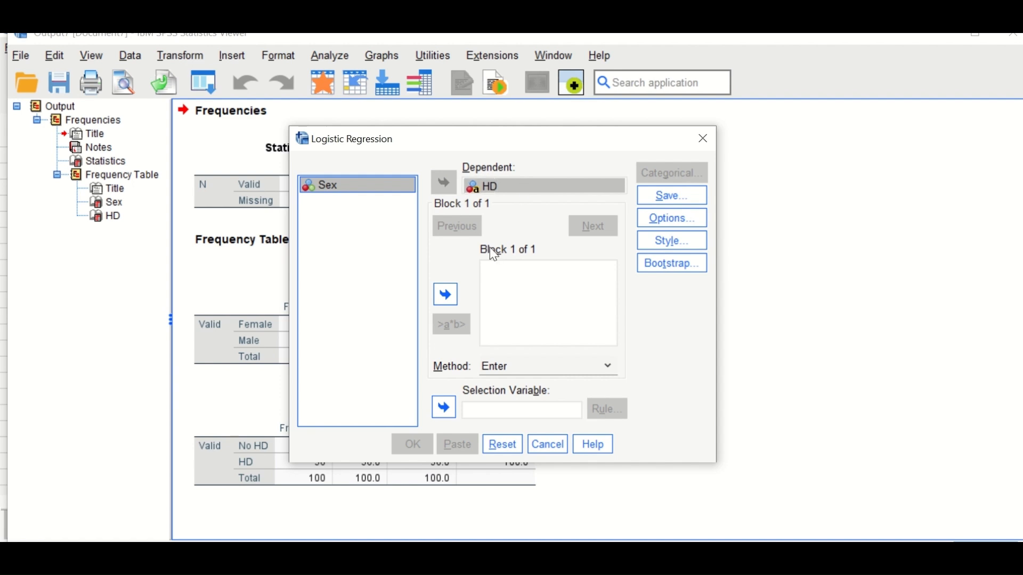
{"action": "left_click", "coordinate": [437, 299]}
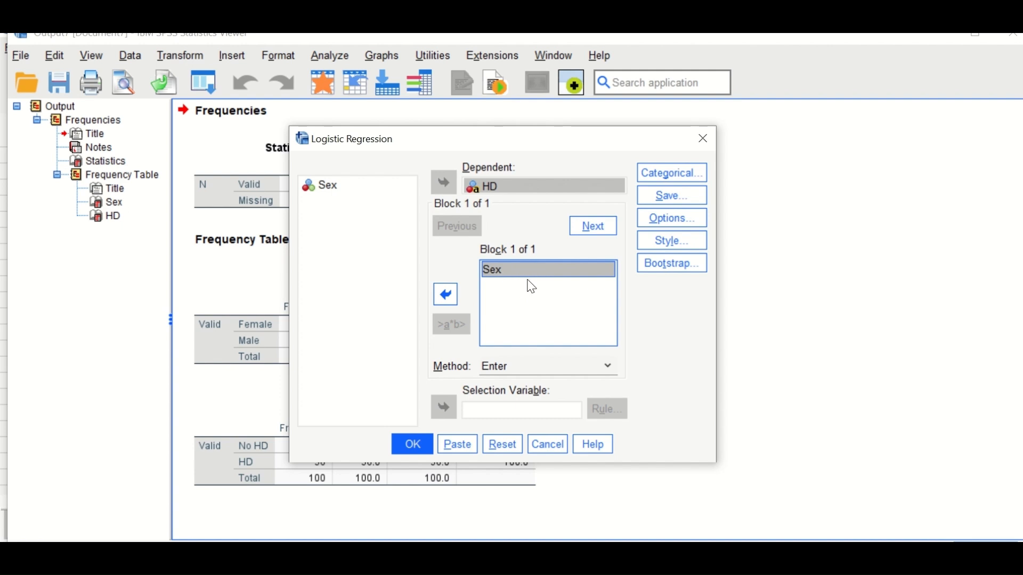
Step: Define Sex as a categorical covariate with the Indicator contrast and the first category as reference
{"action": "left_click", "coordinate": [659, 178]}
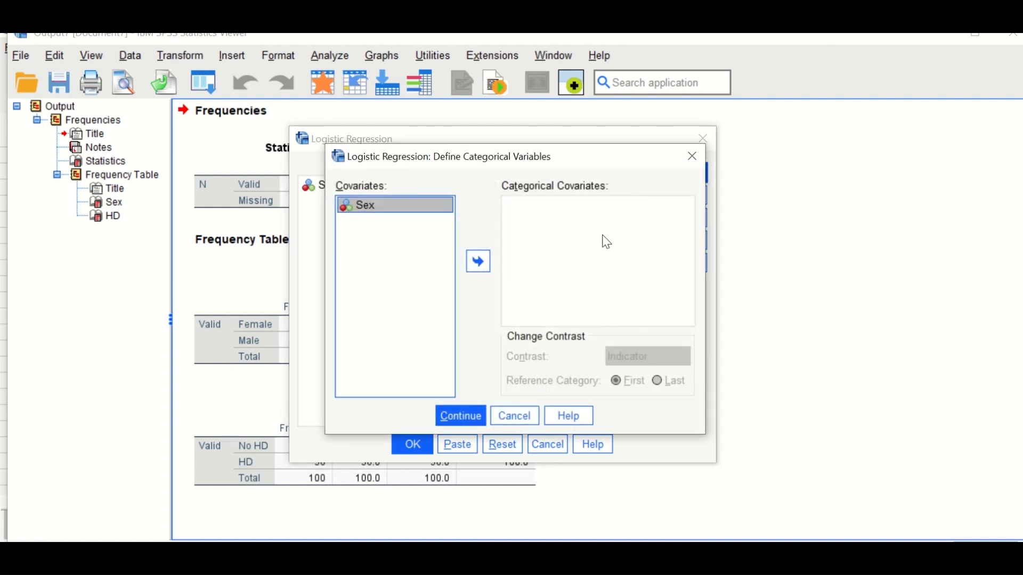
{"action": "left_click", "coordinate": [486, 268]}
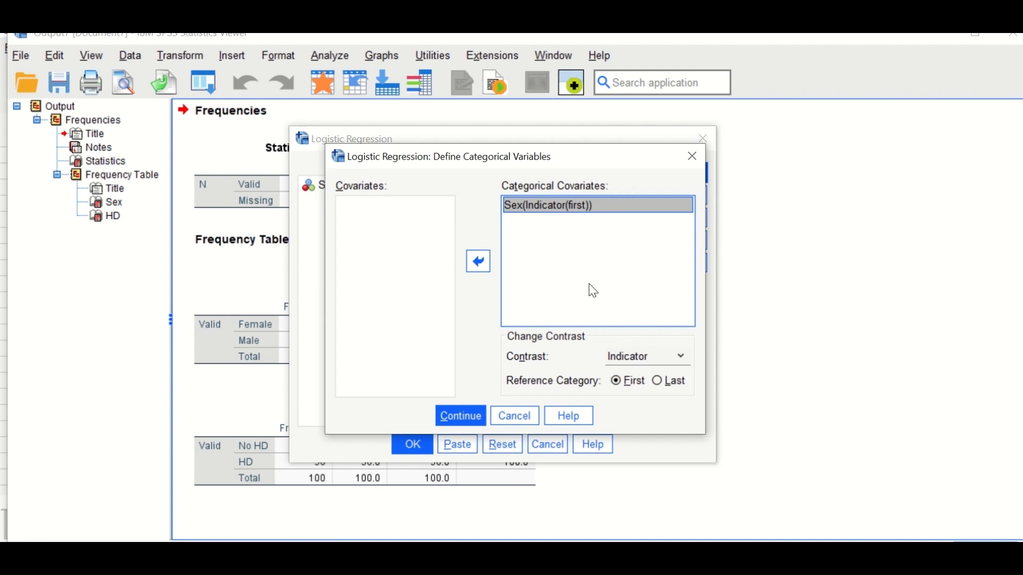
{"action": "left_click", "coordinate": [461, 417]}
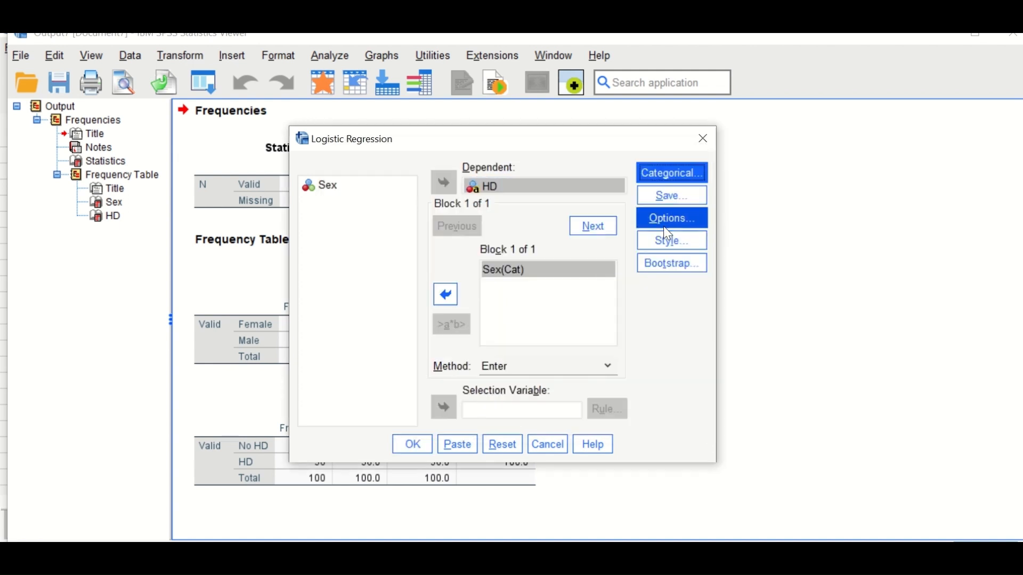
Step: Include classification plots, Hosmer-Lemeshow goodness-of-fit and the 95% CI for exp(B) in the regression output
{"action": "left_click", "coordinate": [670, 221]}
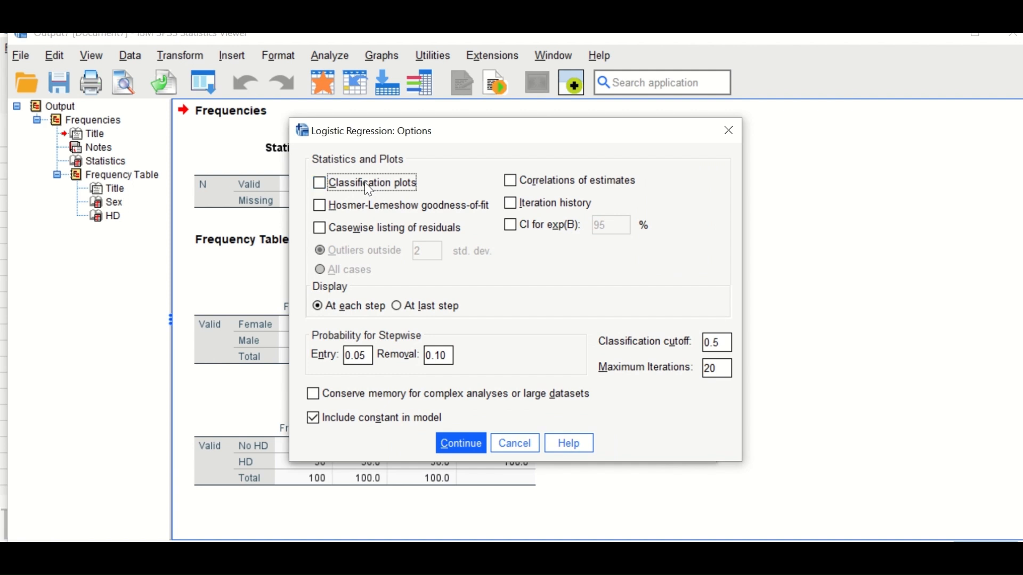
{"action": "left_click", "coordinate": [369, 188]}
{"action": "left_click", "coordinate": [377, 215]}
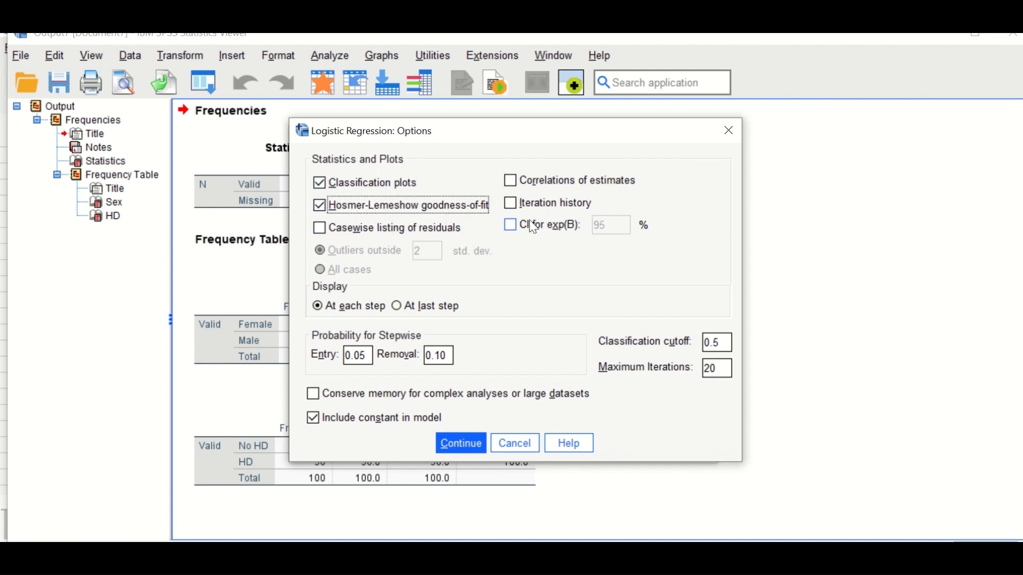
{"action": "left_click", "coordinate": [510, 225]}
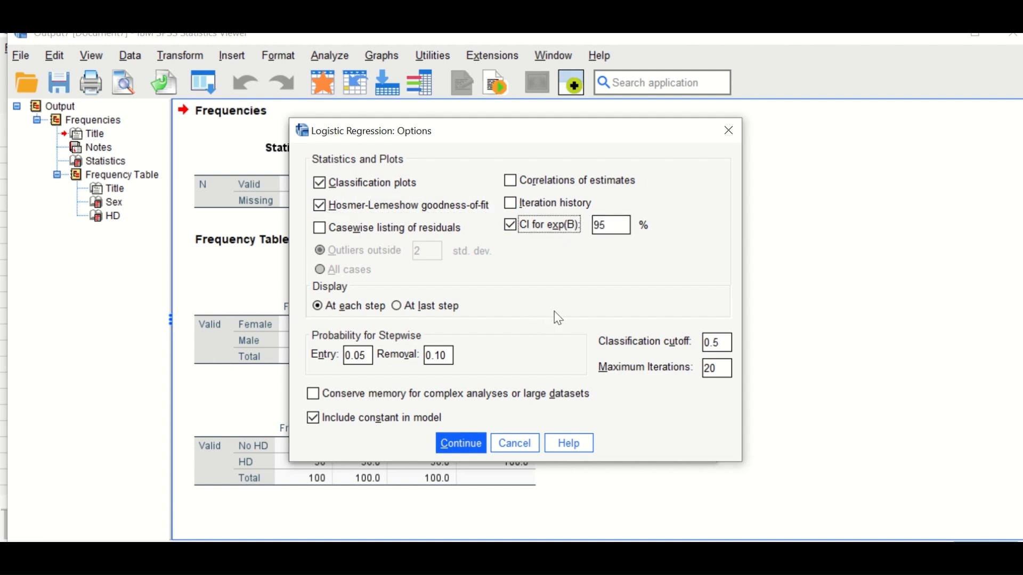
{"action": "left_click", "coordinate": [461, 444]}
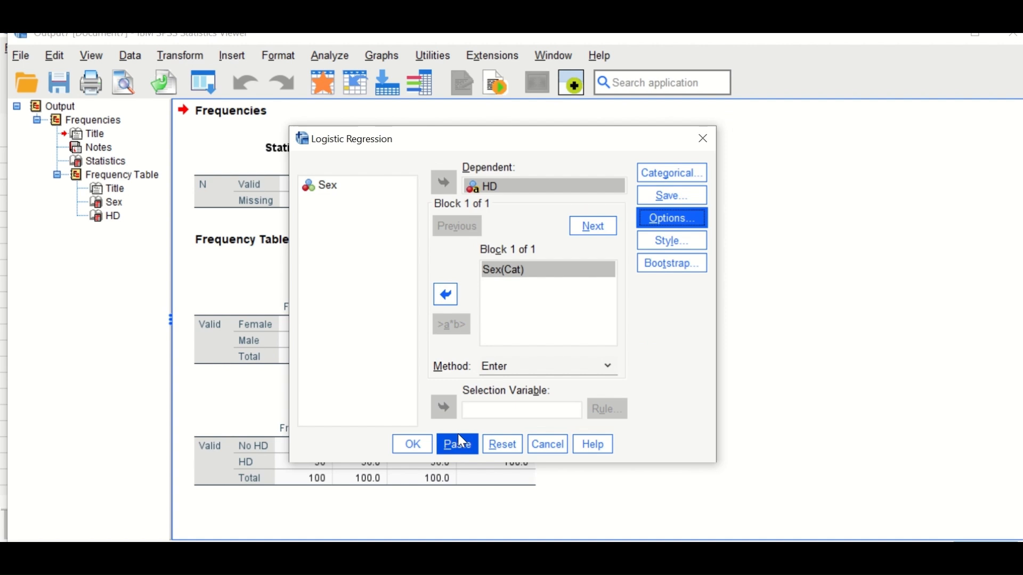
Step: Run the logistic regression and review the case processing summary, variable coding tables and Block 0 baseline results
{"action": "left_click", "coordinate": [417, 447]}
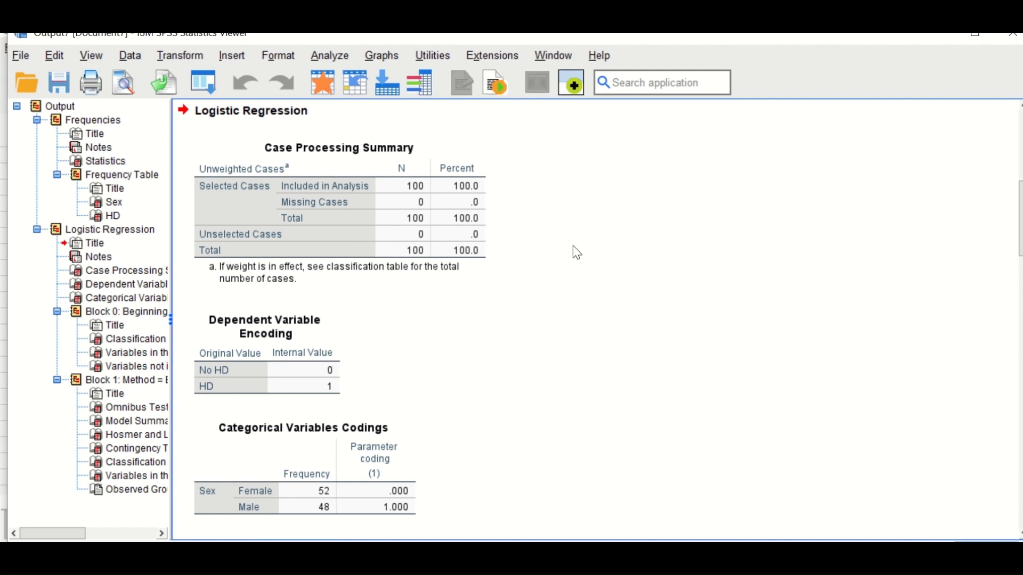
{"action": "scroll", "coordinate": [426, 298], "scroll_direction": "down", "scroll_amount": 3}
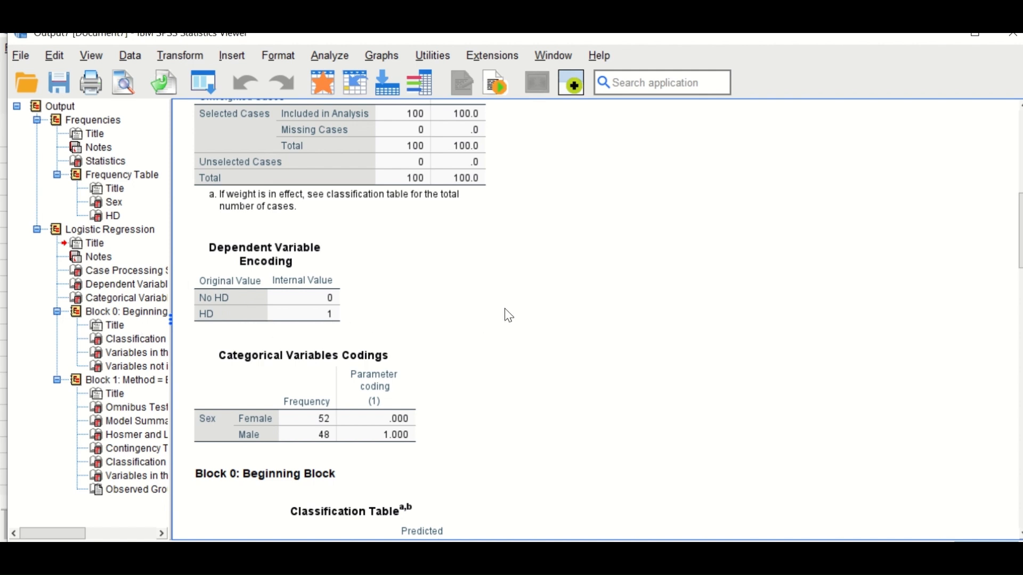
{"action": "scroll", "coordinate": [529, 318], "scroll_direction": "down", "scroll_amount": 3}
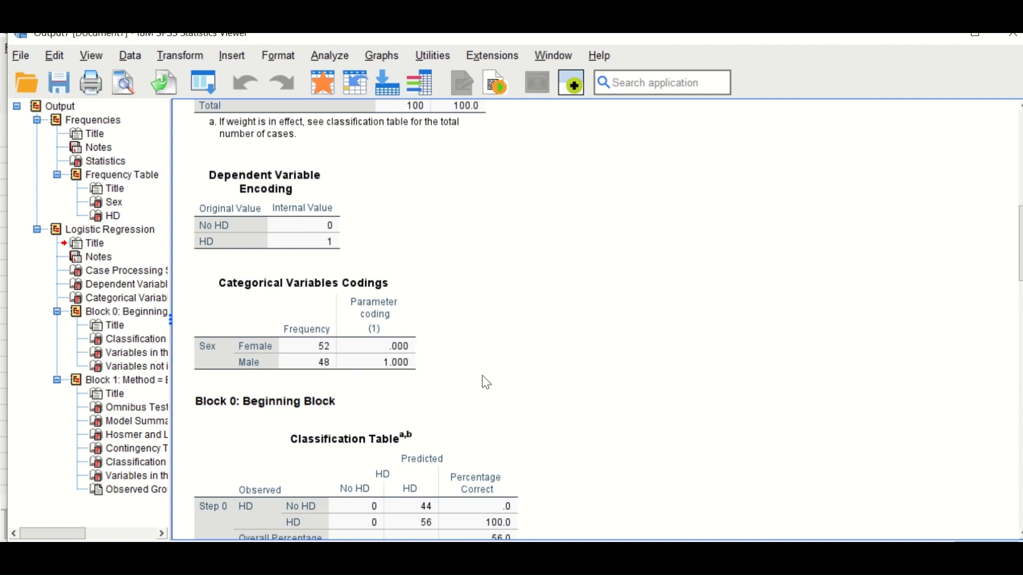
{"action": "scroll", "coordinate": [485, 345], "scroll_direction": "down", "scroll_amount": 3}
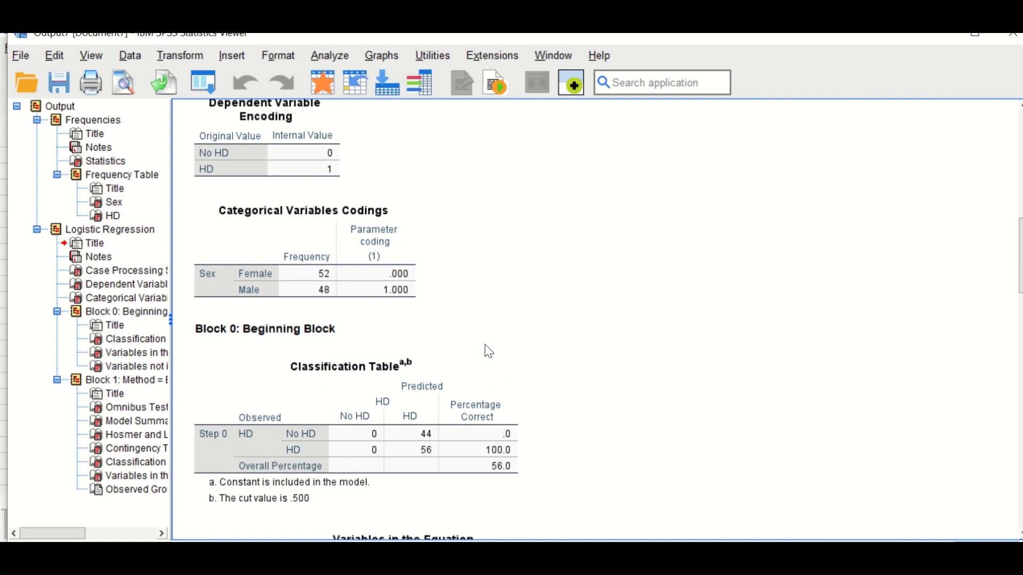
{"action": "scroll", "coordinate": [489, 352], "scroll_direction": "down", "scroll_amount": 6}
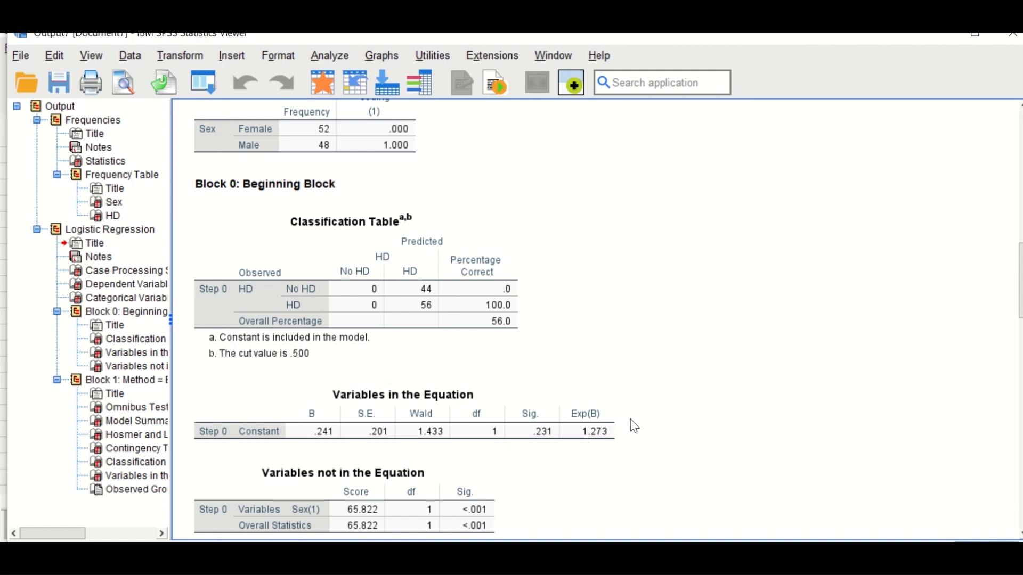
{"action": "scroll", "coordinate": [602, 421], "scroll_direction": "down", "scroll_amount": 5}
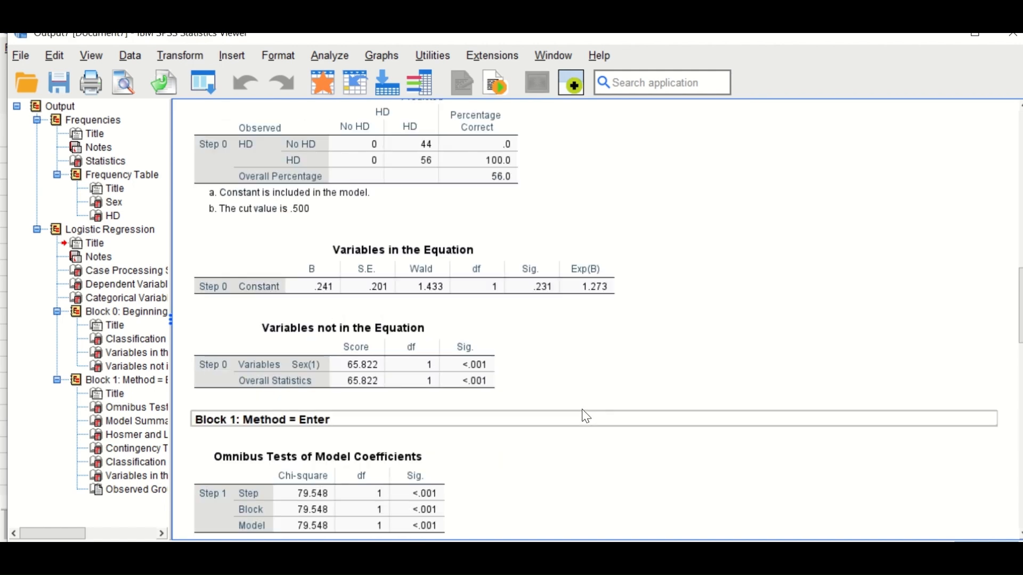
{"action": "scroll", "coordinate": [586, 417], "scroll_direction": "down", "scroll_amount": 3}
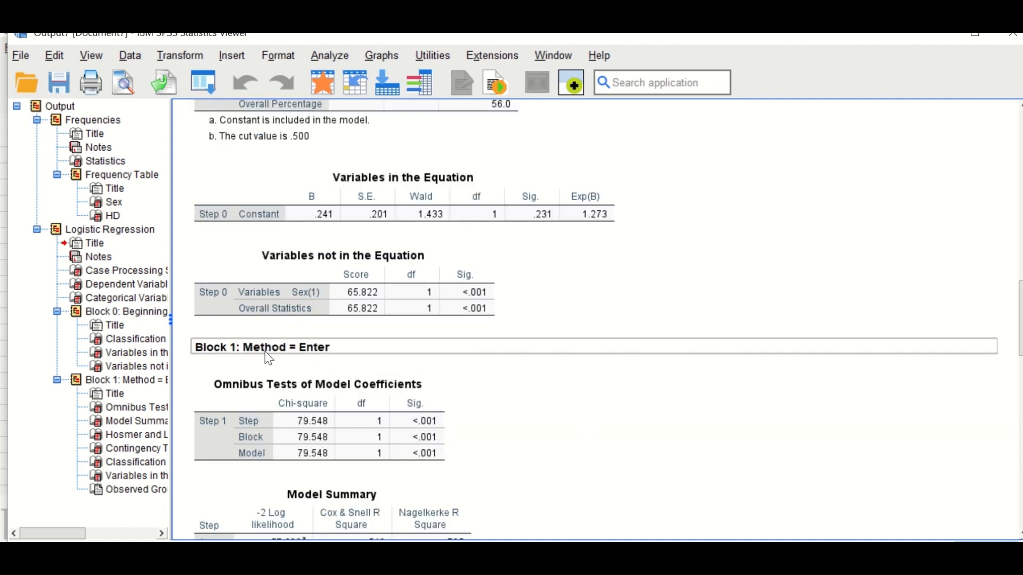
Step: Examine the Block 1 omnibus tests, model summary, Hosmer-Lemeshow test, classification table, Sex coefficient with its odds ratio, and predicted probabilities plot
{"action": "scroll", "coordinate": [608, 392], "scroll_direction": "down", "scroll_amount": 6}
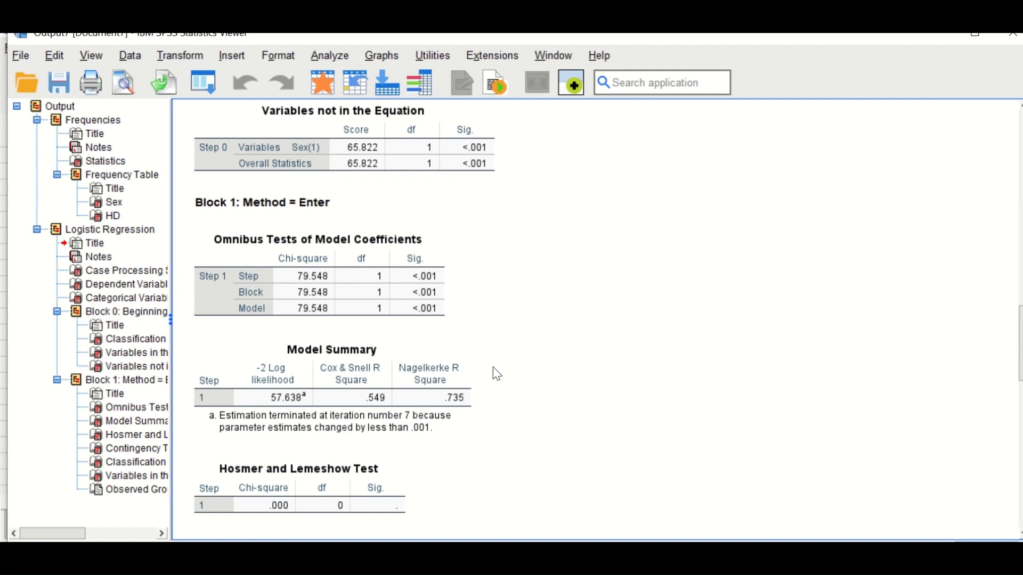
{"action": "scroll", "coordinate": [488, 378], "scroll_direction": "up", "scroll_amount": 3}
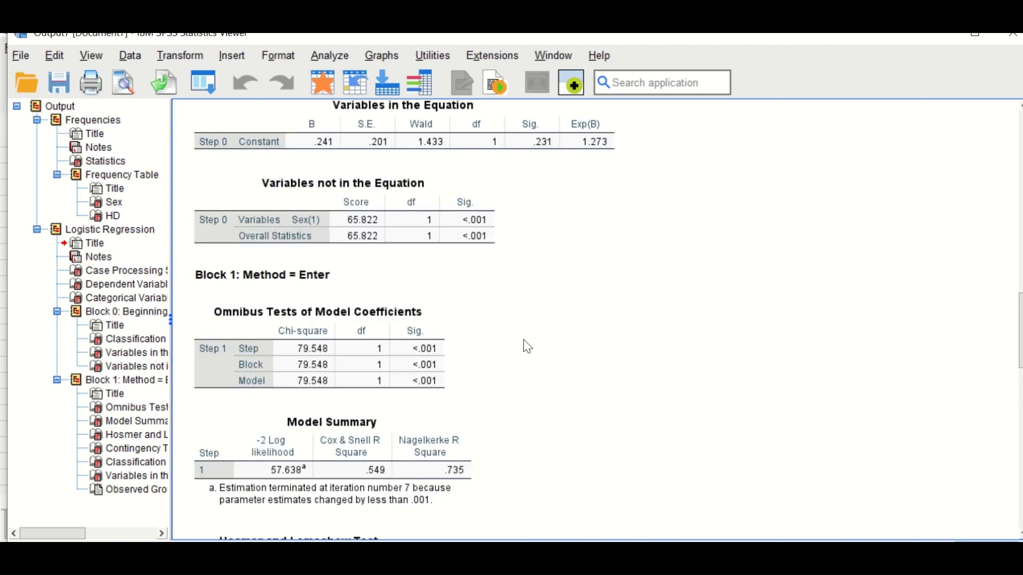
{"action": "scroll", "coordinate": [535, 346], "scroll_direction": "up", "scroll_amount": 3}
{"action": "scroll", "coordinate": [535, 346], "scroll_direction": "down", "scroll_amount": 12}
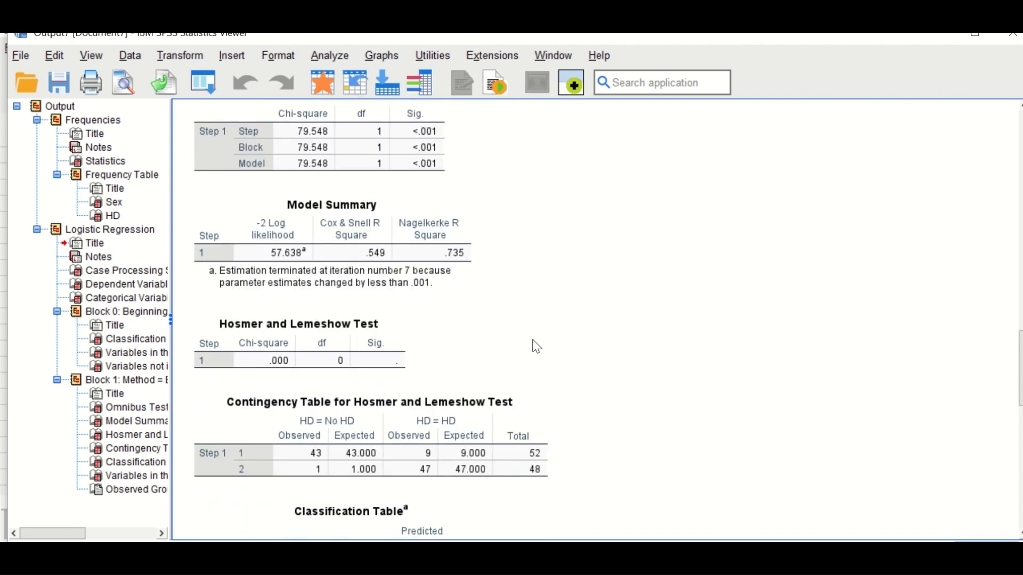
{"action": "left_click", "coordinate": [457, 240]}
{"action": "left_click", "coordinate": [506, 309]}
{"action": "scroll", "coordinate": [613, 277], "scroll_direction": "down", "scroll_amount": 5}
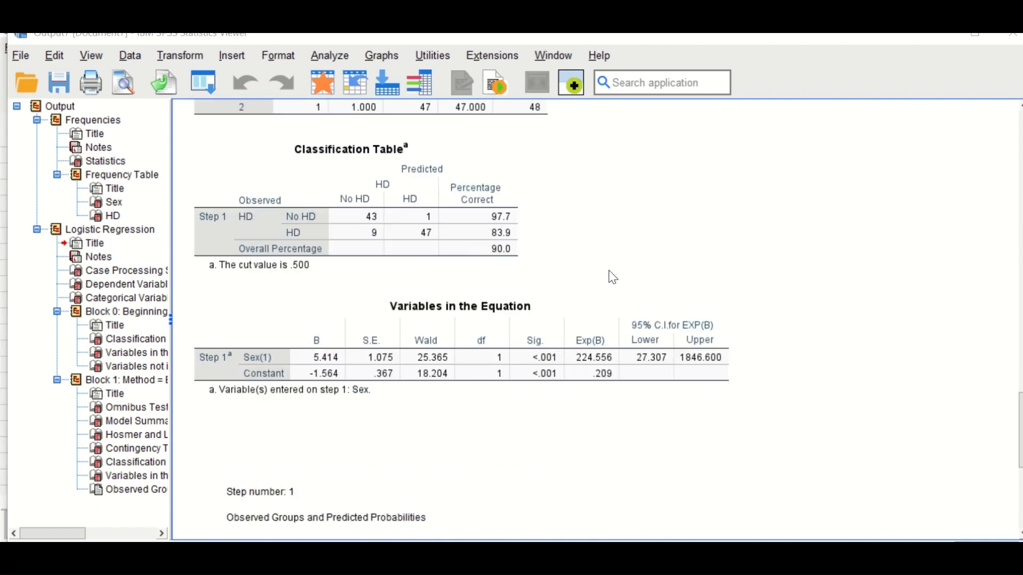
{"action": "scroll", "coordinate": [612, 278], "scroll_direction": "down", "scroll_amount": 6}
{"action": "scroll", "coordinate": [614, 278], "scroll_direction": "up", "scroll_amount": 3}
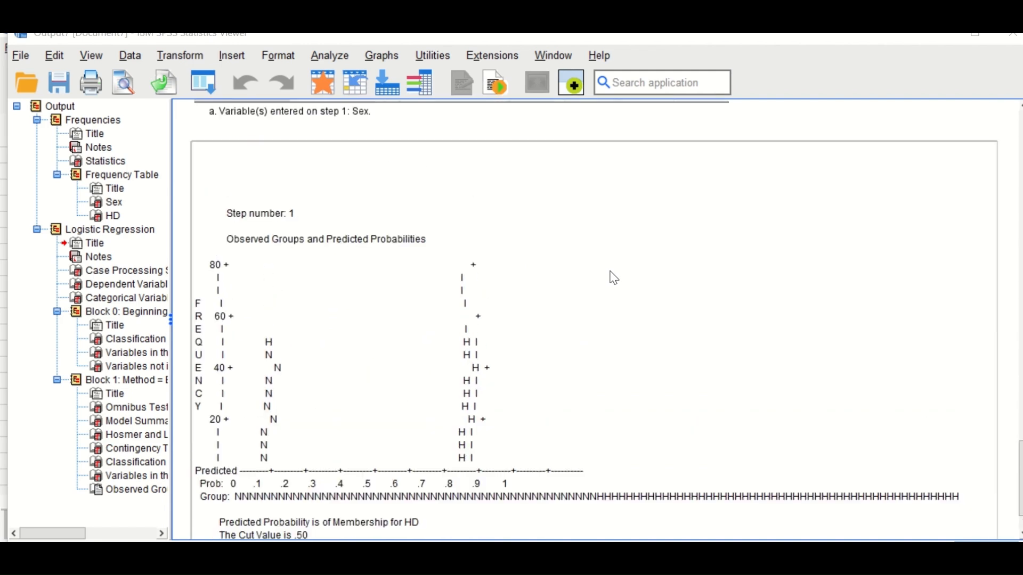
{"action": "scroll", "coordinate": [614, 278], "scroll_direction": "down", "scroll_amount": 1}
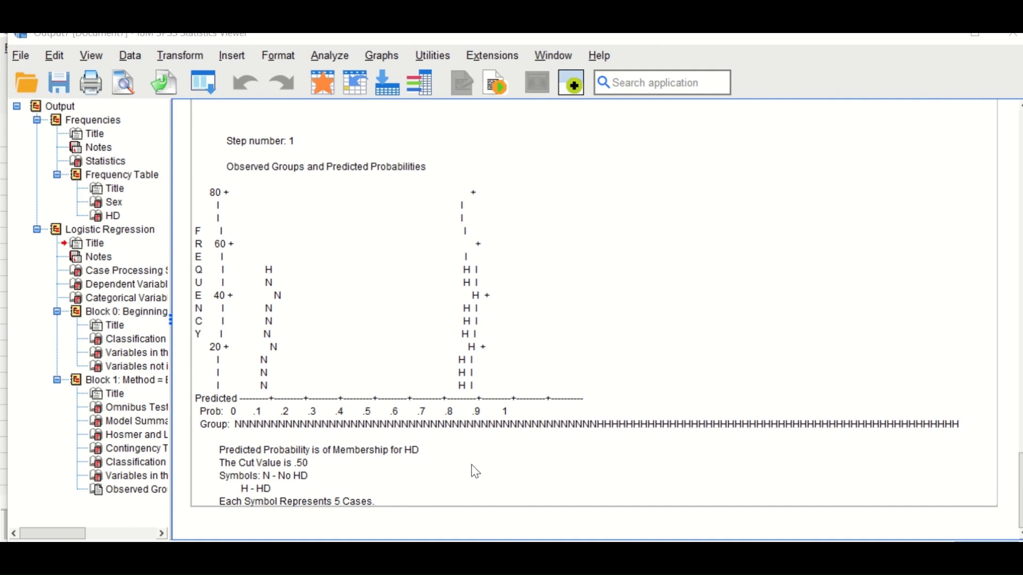
{"action": "scroll", "coordinate": [480, 472], "scroll_direction": "up", "scroll_amount": 5}
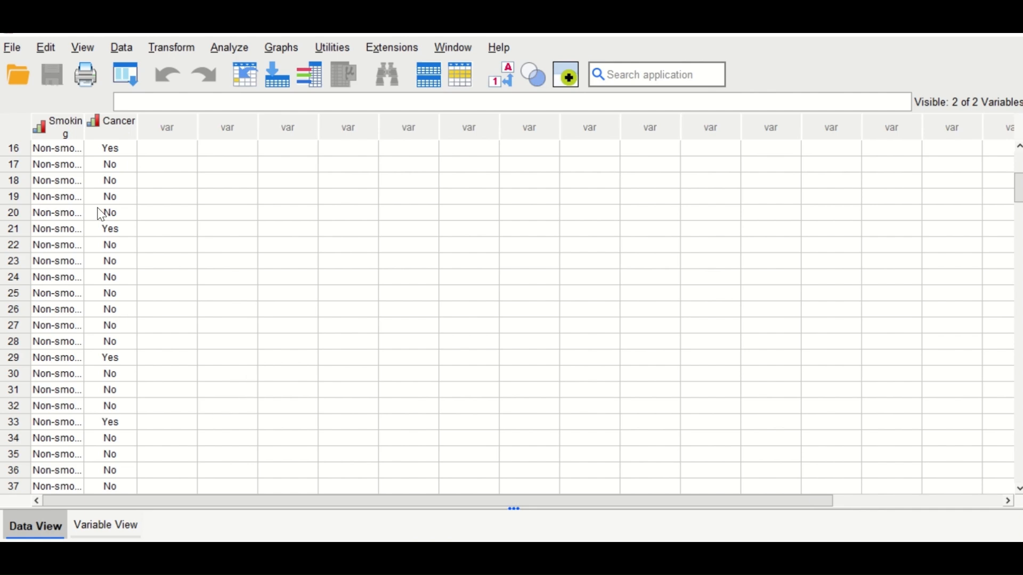
Step: Widen the Smoking column to fit its full labels and browse the Smoking and Cancer cases across all smoking categories
{"action": "left_click_drag", "start_coordinate": [85, 137], "coordinate": [101, 140]}
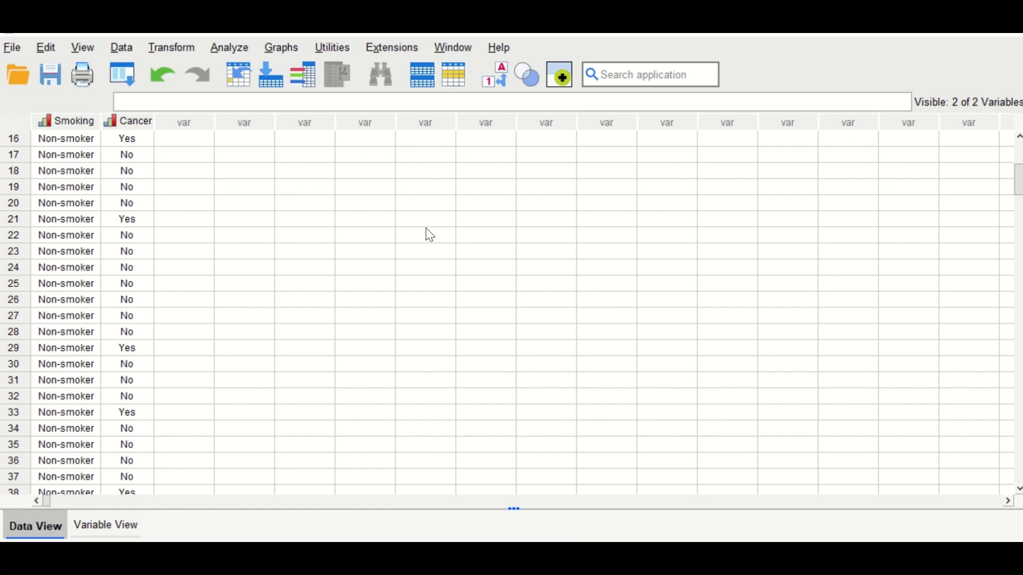
{"action": "scroll", "coordinate": [75, 251], "scroll_direction": "down", "scroll_amount": 11}
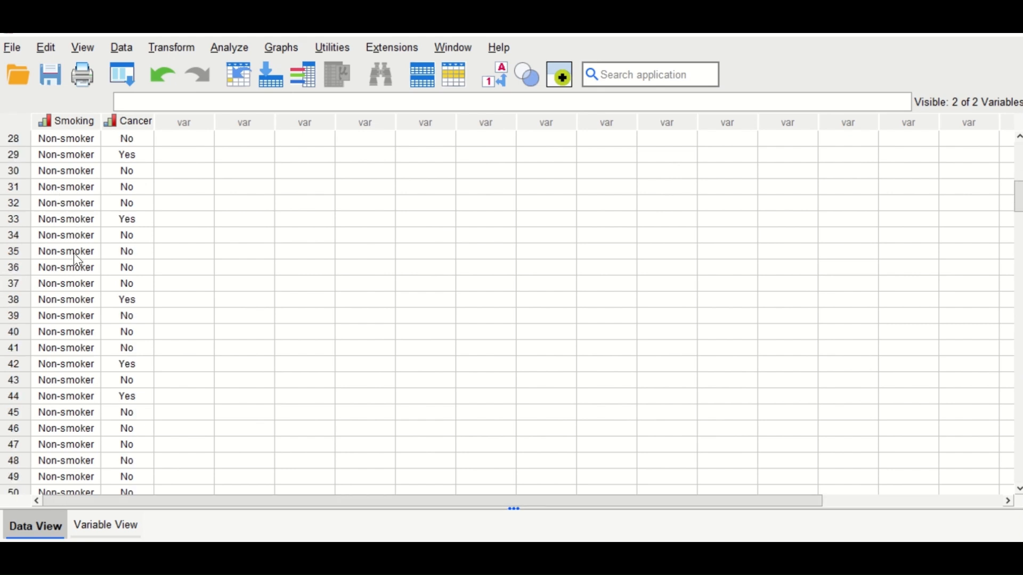
{"action": "scroll", "coordinate": [73, 259], "scroll_direction": "up", "scroll_amount": 4}
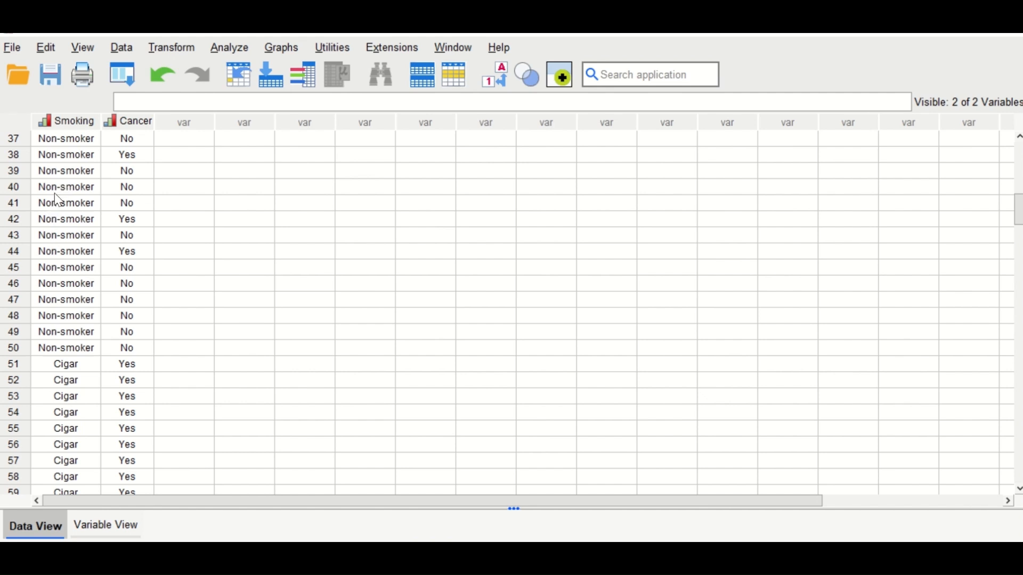
{"action": "scroll", "coordinate": [55, 201], "scroll_direction": "down", "scroll_amount": 6}
{"action": "scroll", "coordinate": [51, 289], "scroll_direction": "down", "scroll_amount": 2}
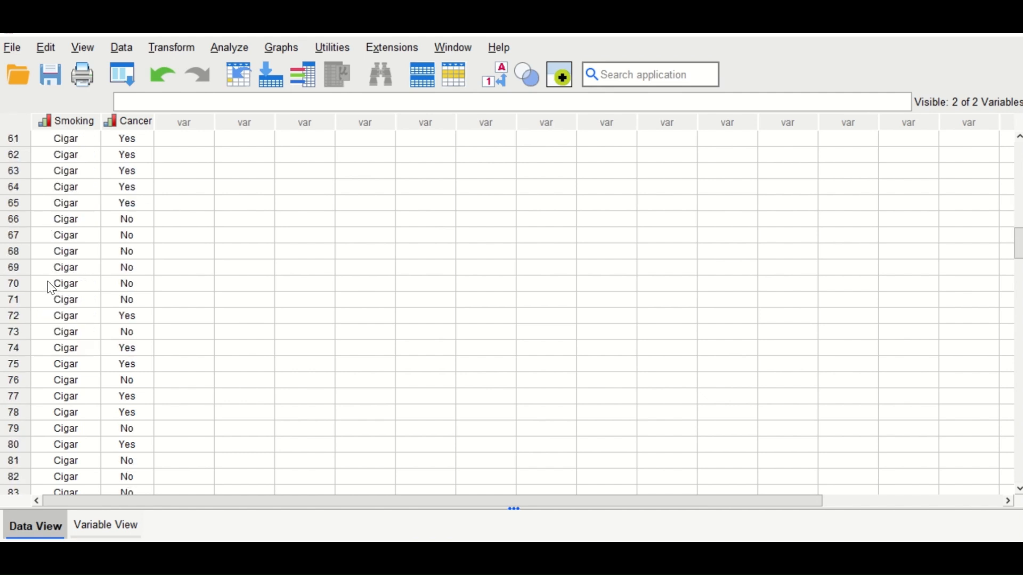
{"action": "scroll", "coordinate": [72, 229], "scroll_direction": "down", "scroll_amount": 15}
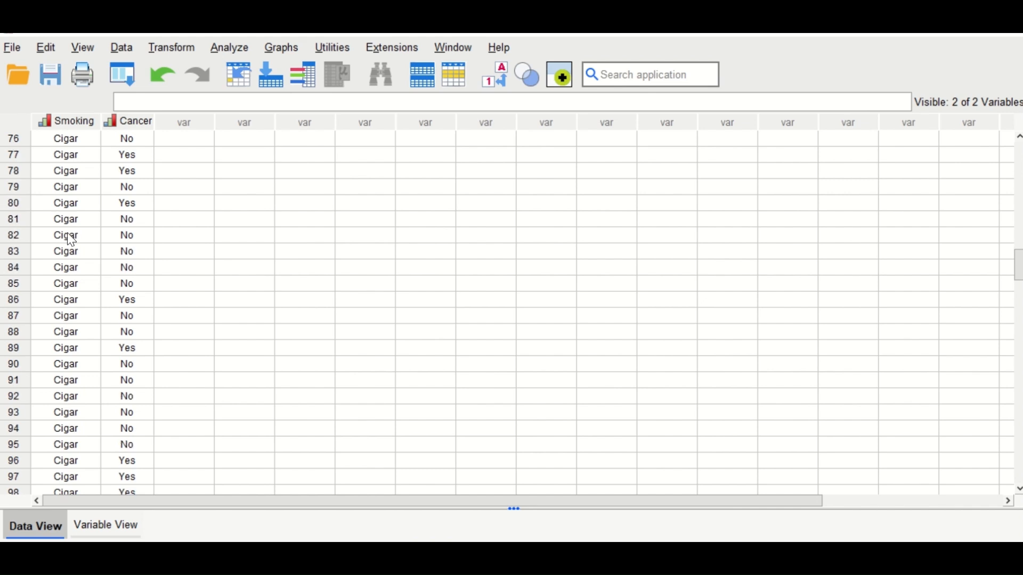
{"action": "scroll", "coordinate": [60, 277], "scroll_direction": "down", "scroll_amount": 10}
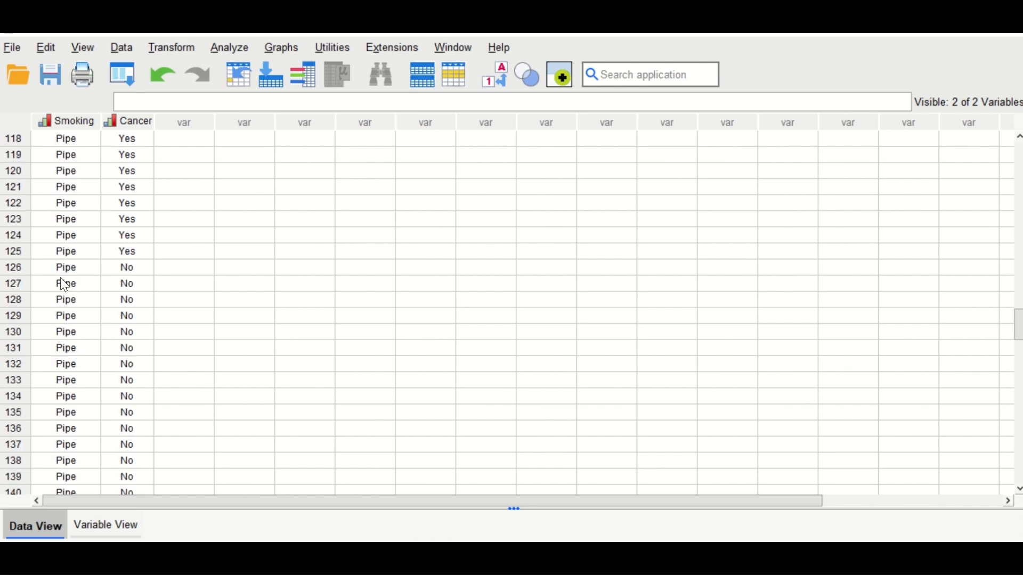
{"action": "scroll", "coordinate": [60, 280], "scroll_direction": "down", "scroll_amount": 4}
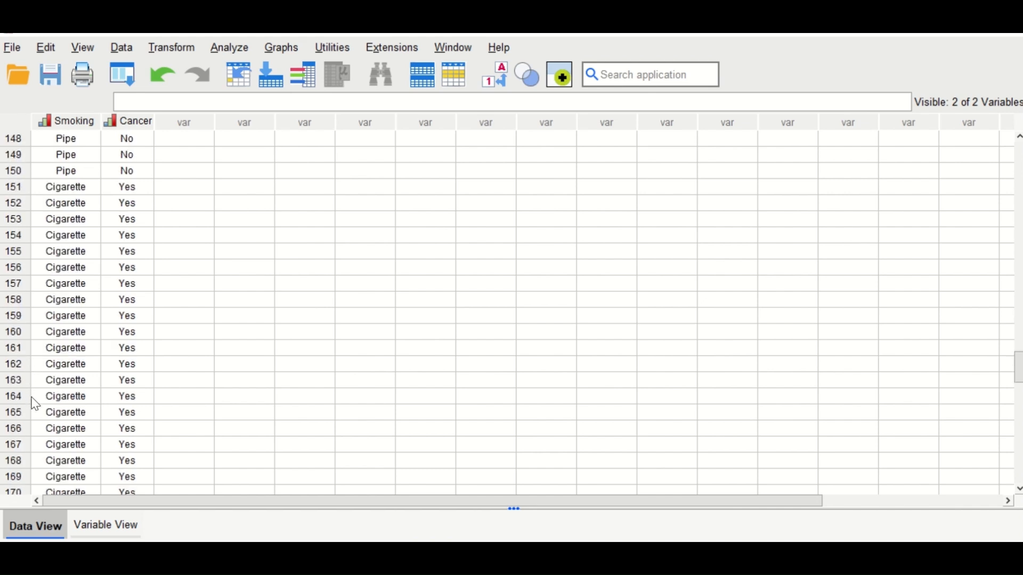
{"action": "scroll", "coordinate": [51, 380], "scroll_direction": "up", "scroll_amount": 20}
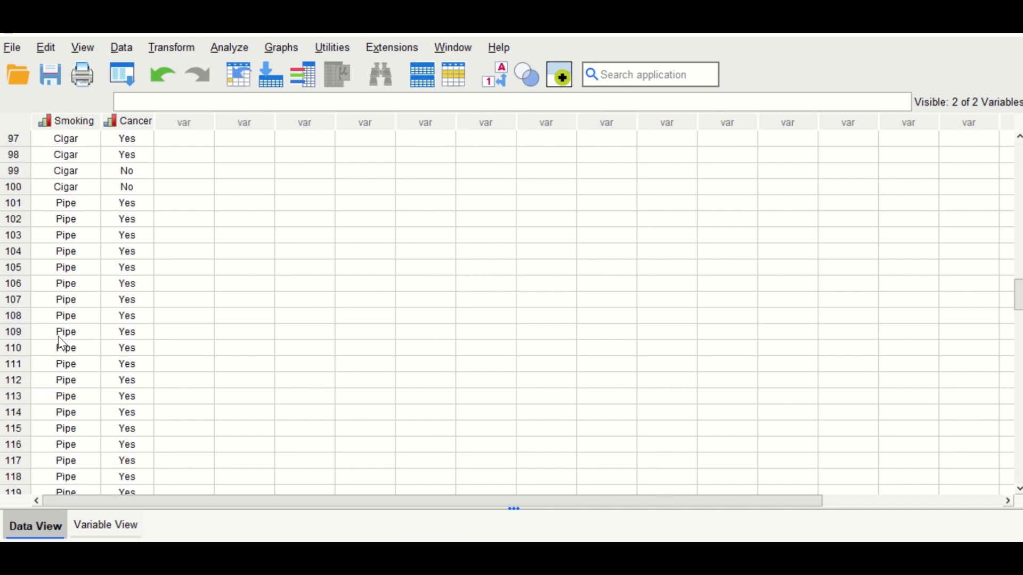
{"action": "scroll", "coordinate": [64, 319], "scroll_direction": "up", "scroll_amount": 16}
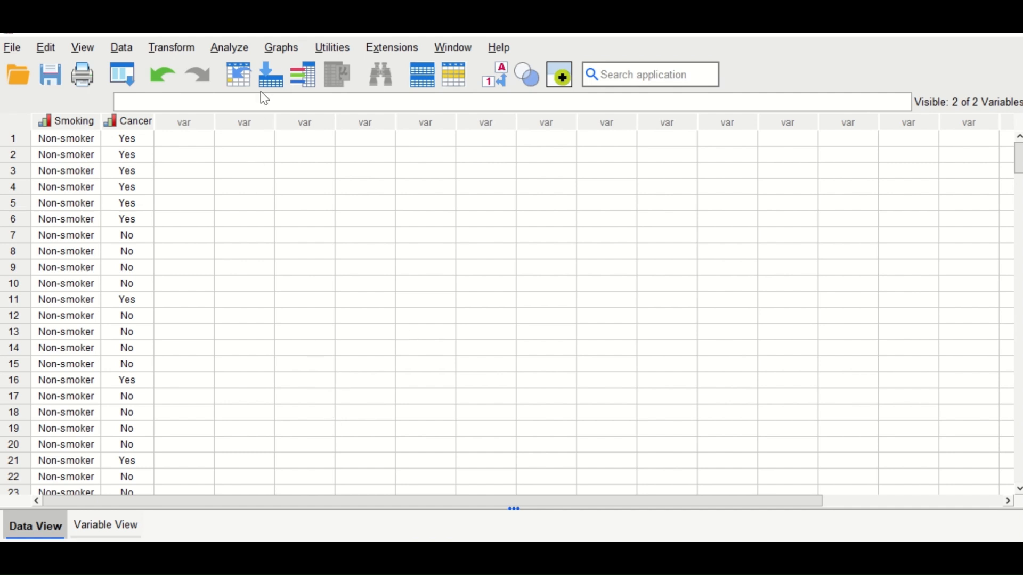
Step: Run Frequencies for Smoking and Cancer with frequency tables and review the resulting tables
{"action": "left_click", "coordinate": [232, 48]}
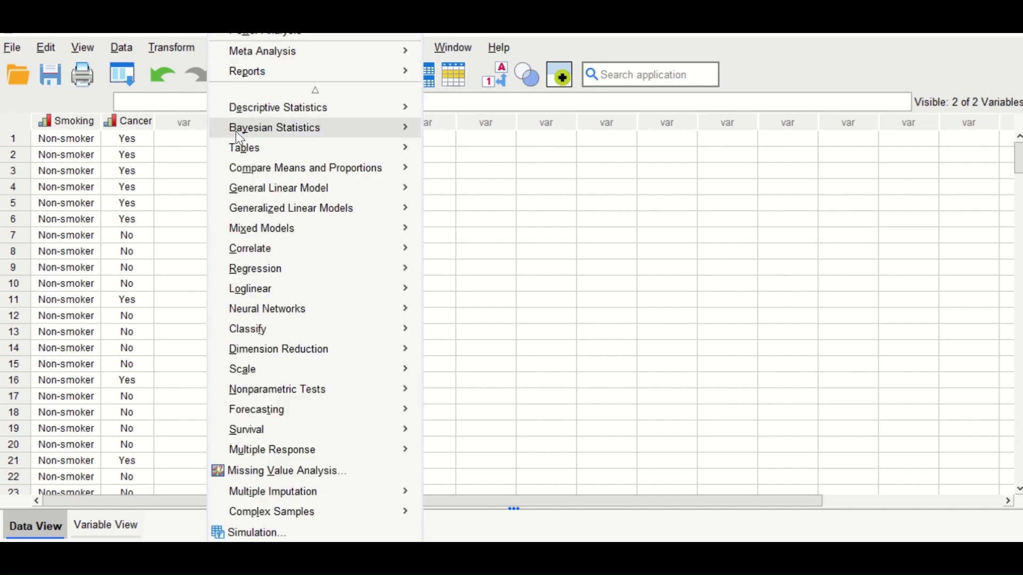
{"action": "mouse_move", "coordinate": [241, 112]}
{"action": "left_click", "coordinate": [448, 107]}
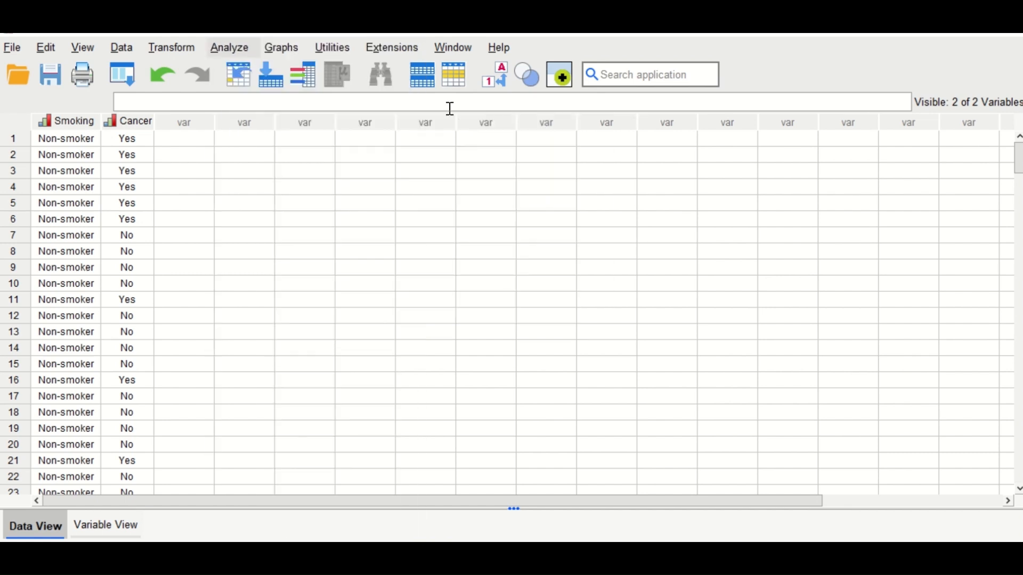
{"action": "left_click", "coordinate": [378, 142], "text": "shift"}
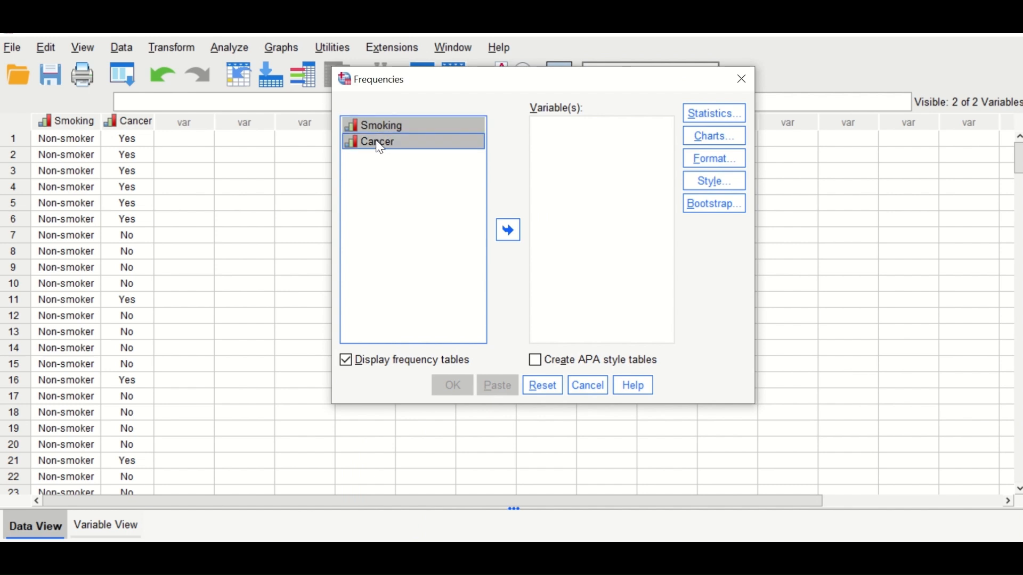
{"action": "left_click", "coordinate": [512, 231]}
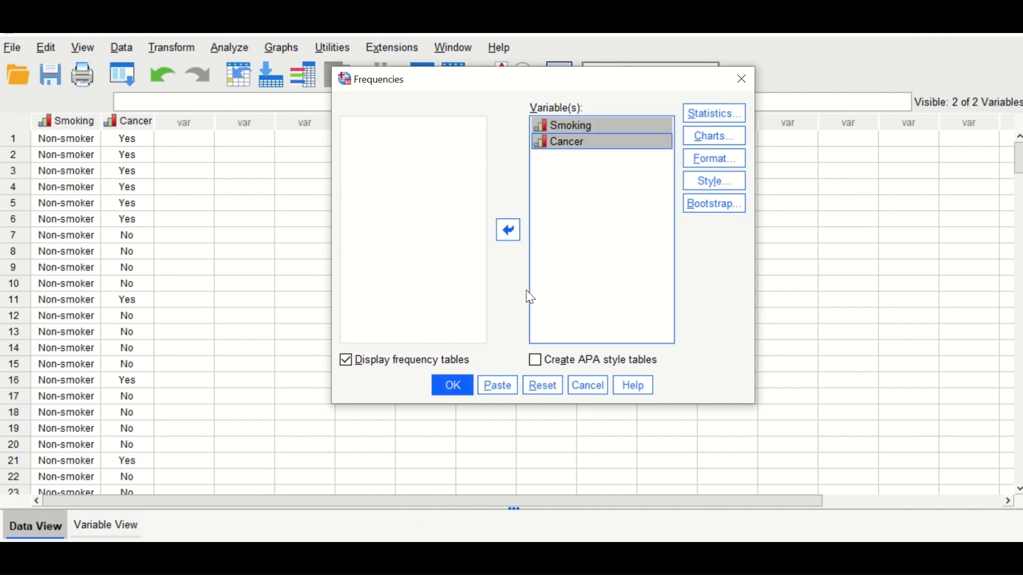
{"action": "left_click", "coordinate": [454, 386]}
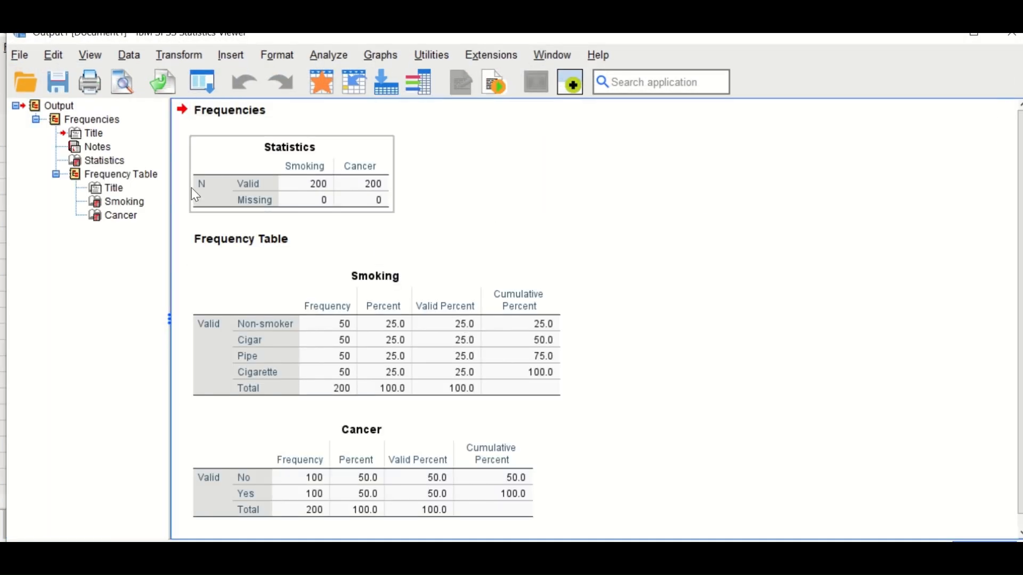
{"action": "left_click", "coordinate": [474, 242]}
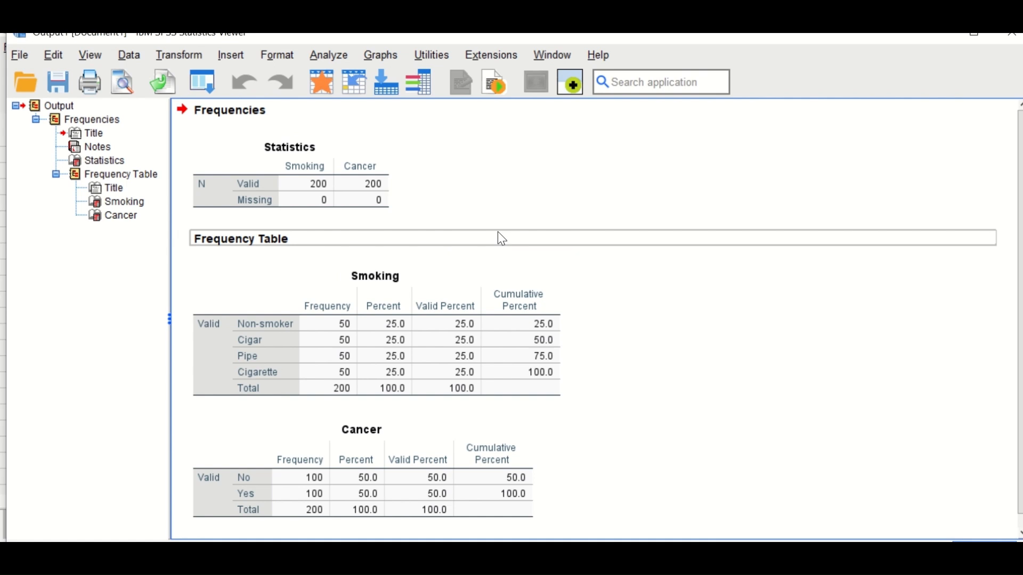
{"action": "scroll", "coordinate": [581, 324], "scroll_direction": "down", "scroll_amount": 1}
{"action": "left_click", "coordinate": [485, 330]}
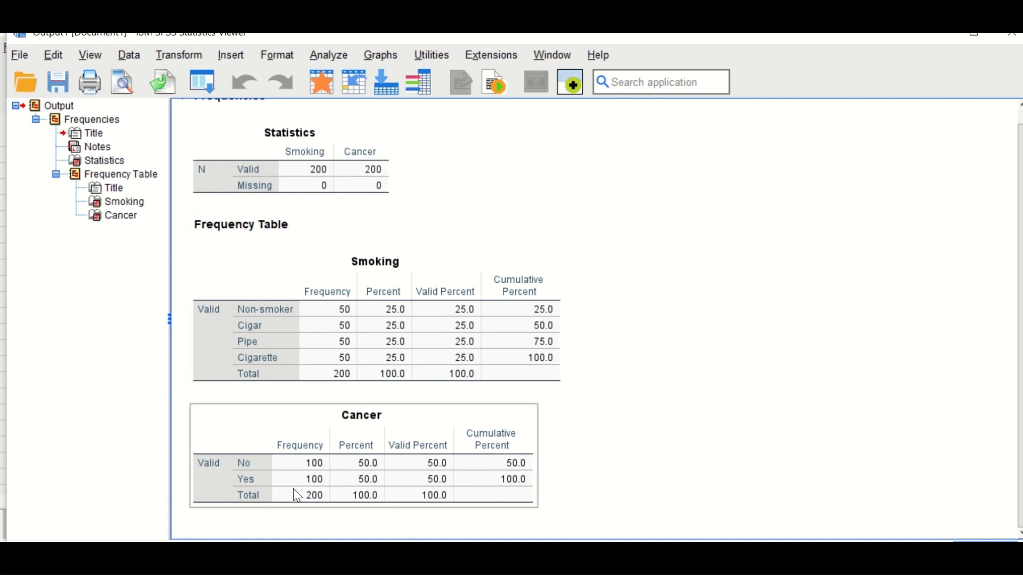
Step: Set up a binary logistic regression with Cancer as the dependent variable and Smoking as the covariate
{"action": "left_click", "coordinate": [330, 56]}
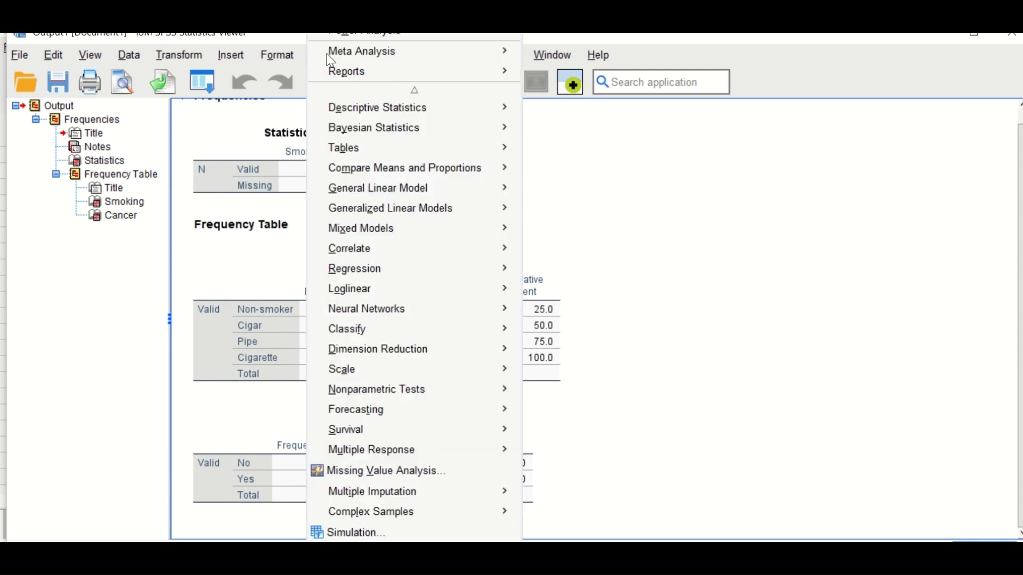
{"action": "mouse_move", "coordinate": [344, 272]}
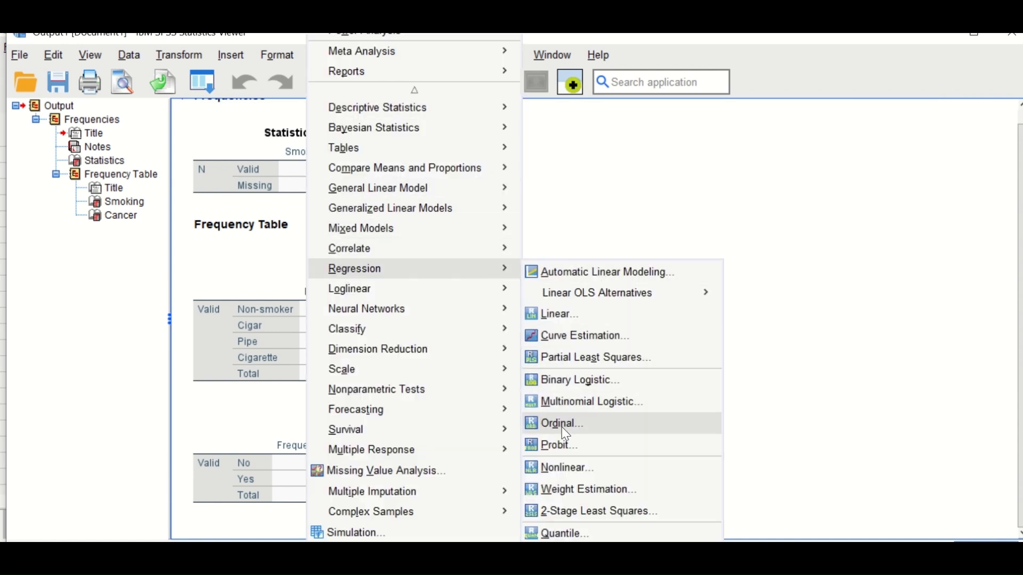
{"action": "left_click", "coordinate": [575, 391]}
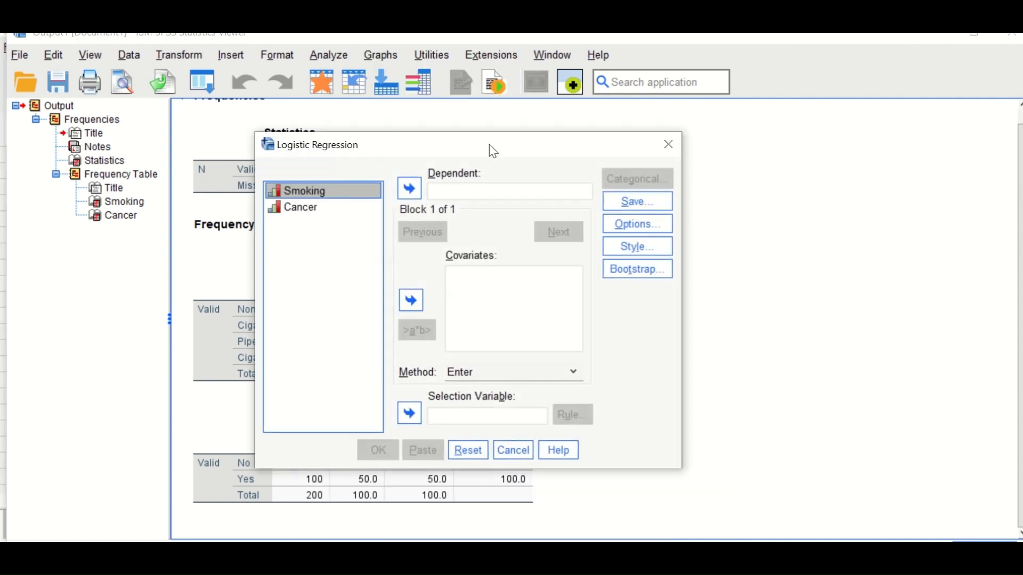
{"action": "left_click_drag", "start_coordinate": [491, 149], "coordinate": [380, 133]}
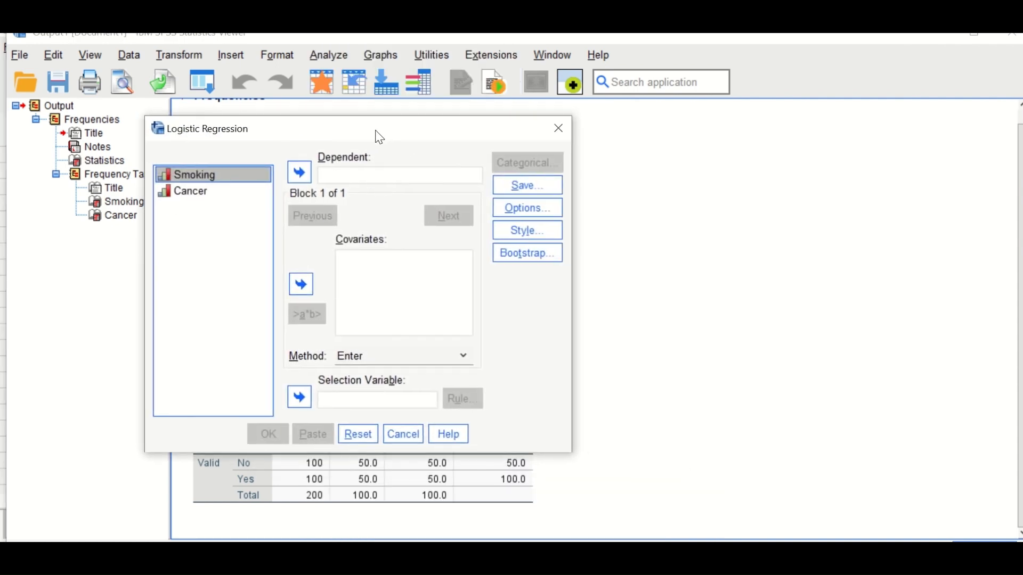
{"action": "left_click", "coordinate": [172, 193]}
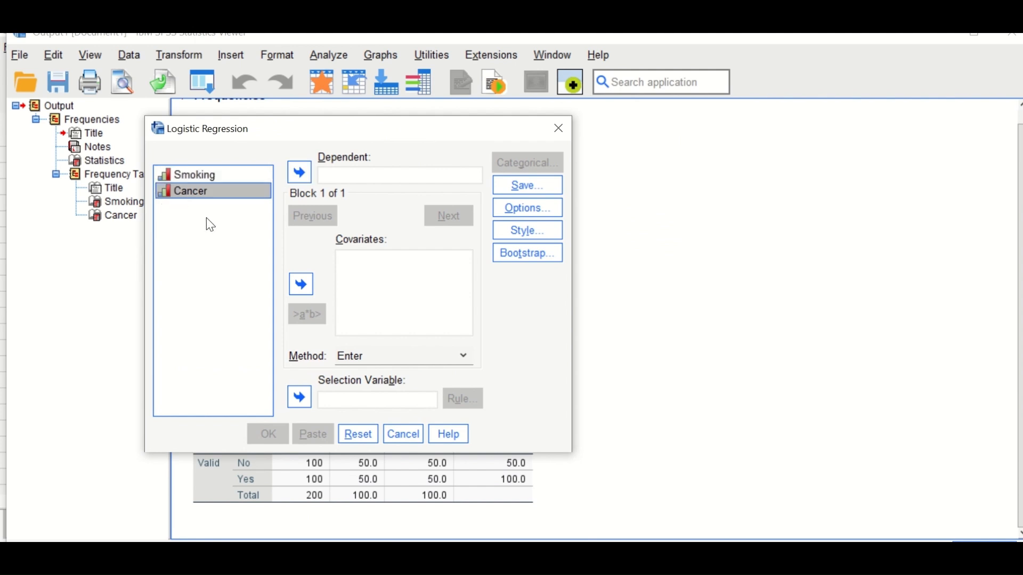
{"action": "left_click", "coordinate": [300, 173]}
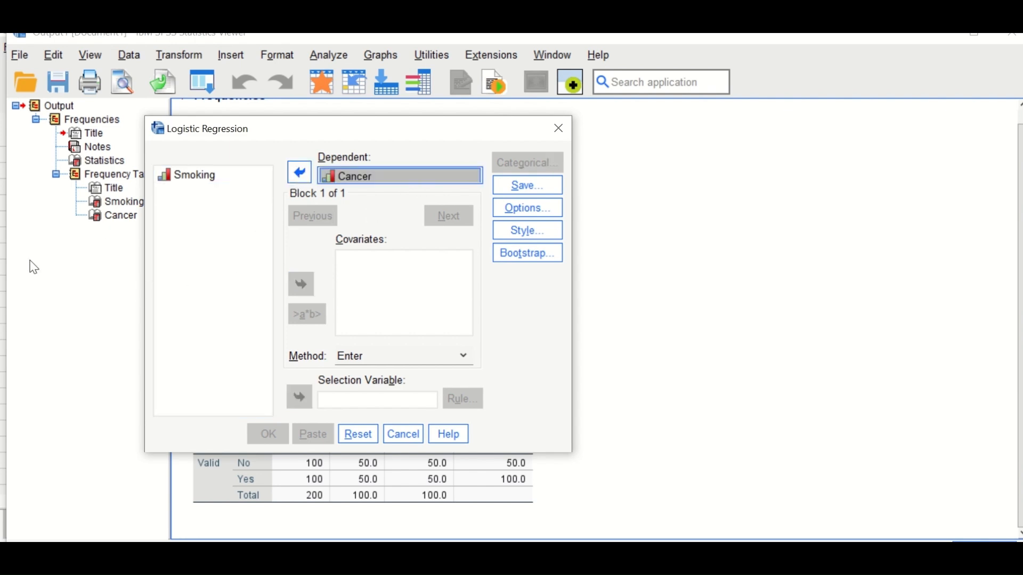
{"action": "left_click", "coordinate": [188, 175]}
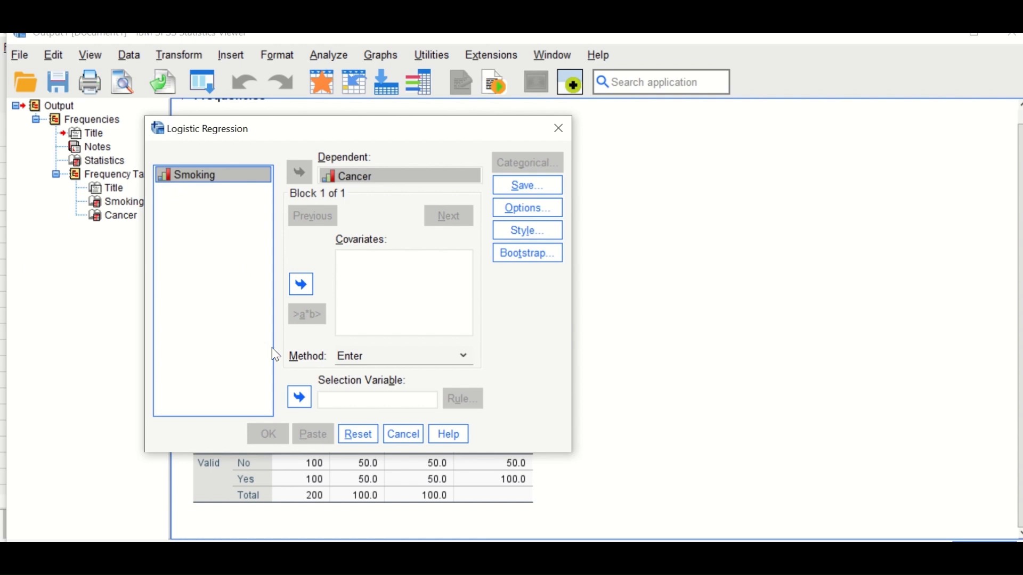
{"action": "left_click", "coordinate": [301, 284]}
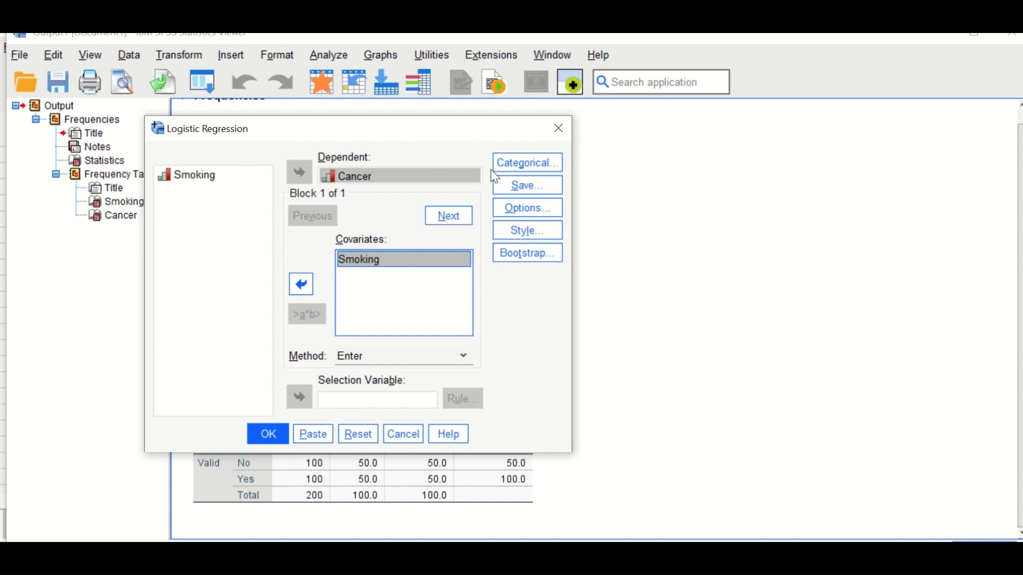
Step: Define Smoking as a categorical covariate with the Indicator contrast and the first category as reference
{"action": "left_click", "coordinate": [524, 162]}
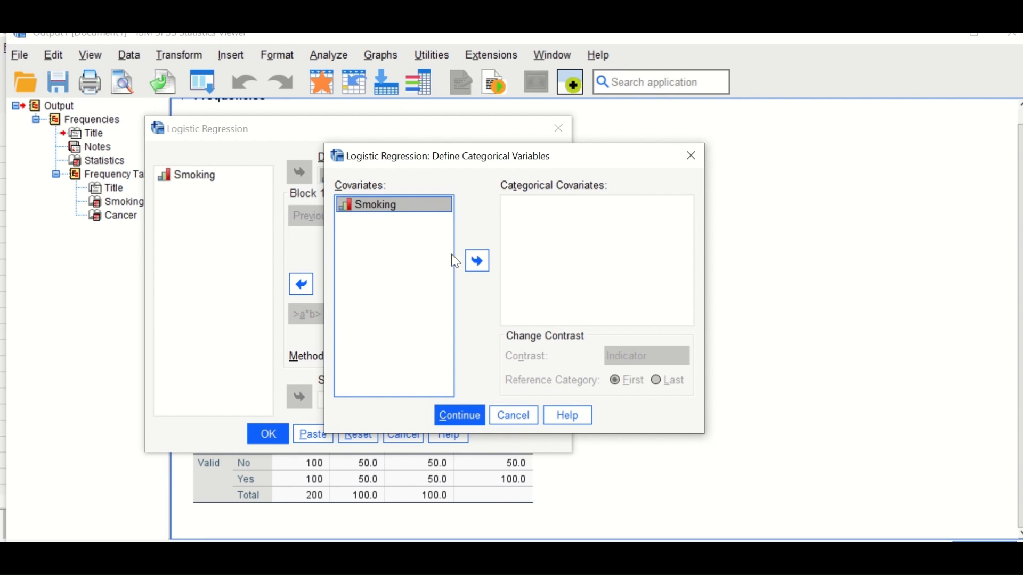
{"action": "left_click", "coordinate": [478, 261]}
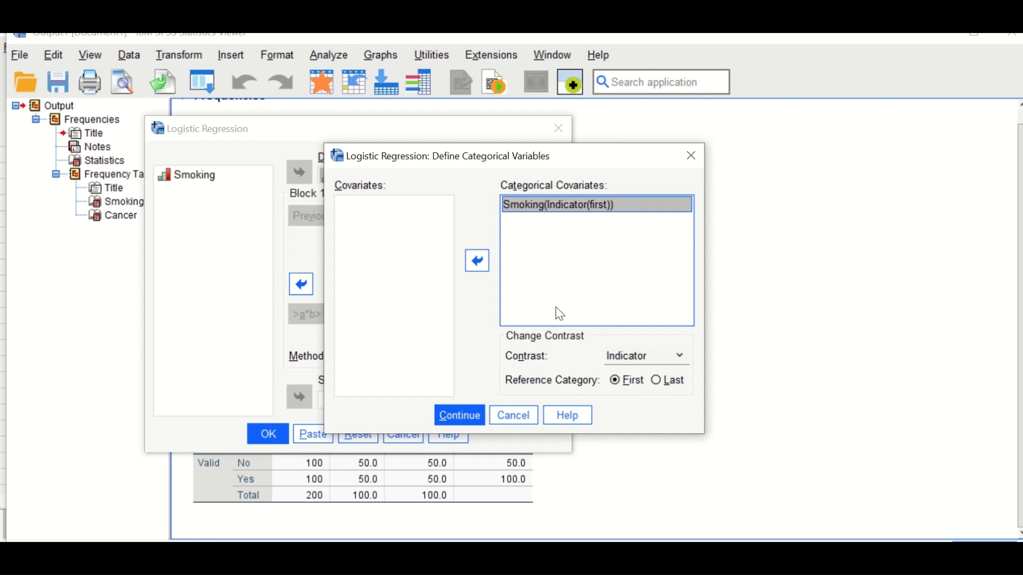
{"action": "left_click", "coordinate": [456, 421]}
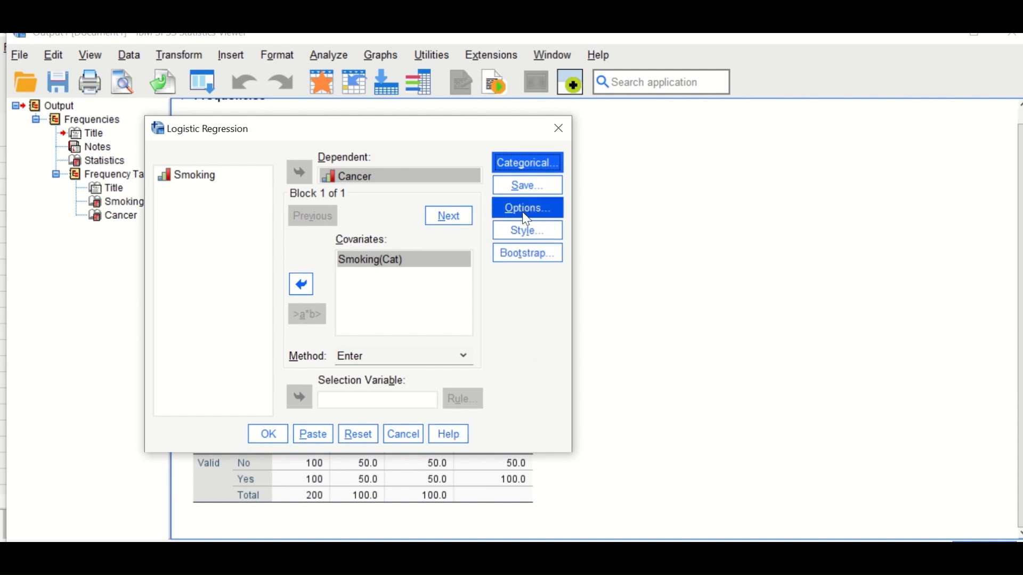
Step: Enable classification plots, Hosmer-Lemeshow goodness-of-fit and the 95% CI for exp(B), and run the regression
{"action": "left_click", "coordinate": [526, 209]}
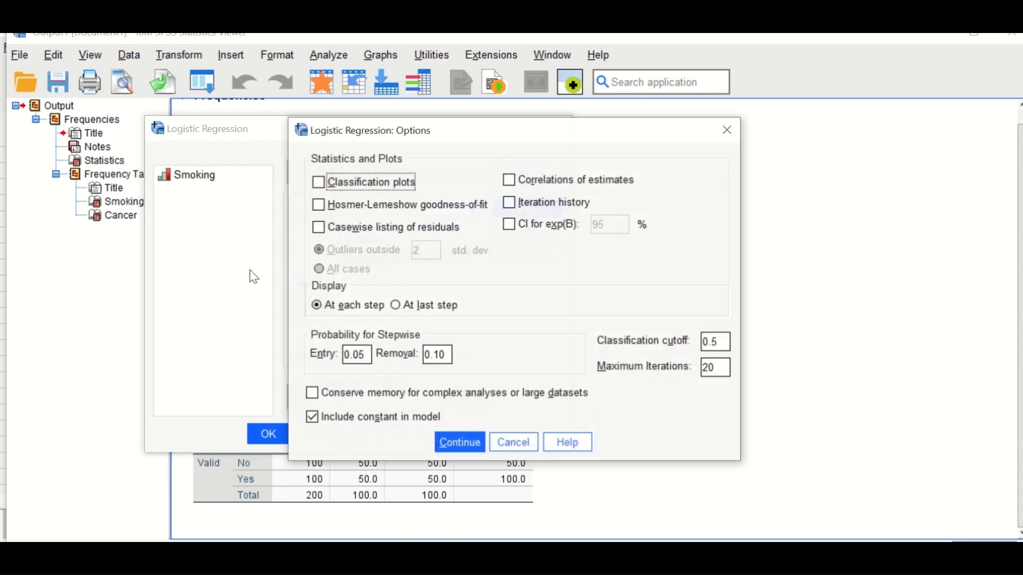
{"action": "left_click", "coordinate": [353, 184]}
{"action": "left_click", "coordinate": [367, 207]}
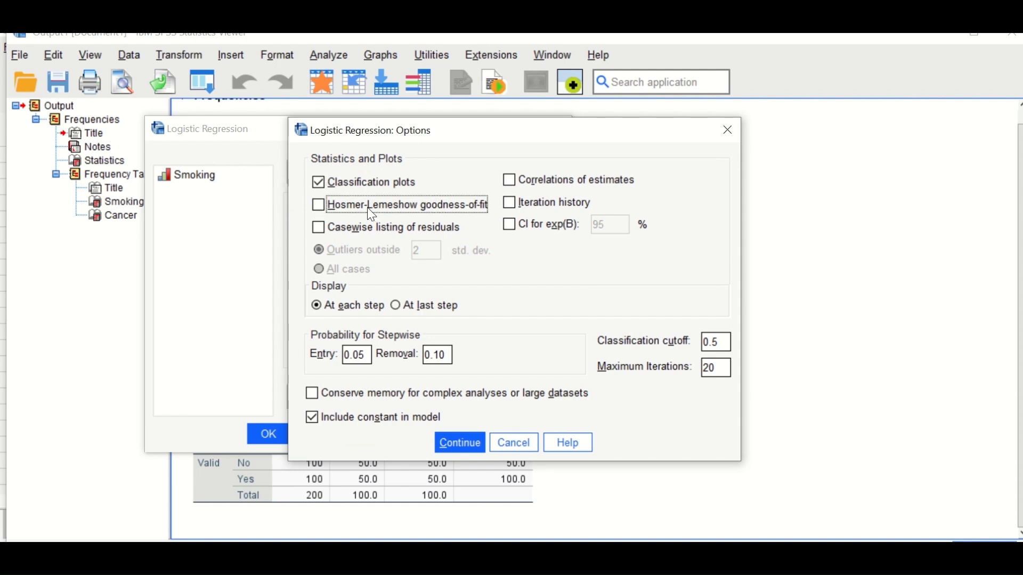
{"action": "left_click", "coordinate": [522, 230]}
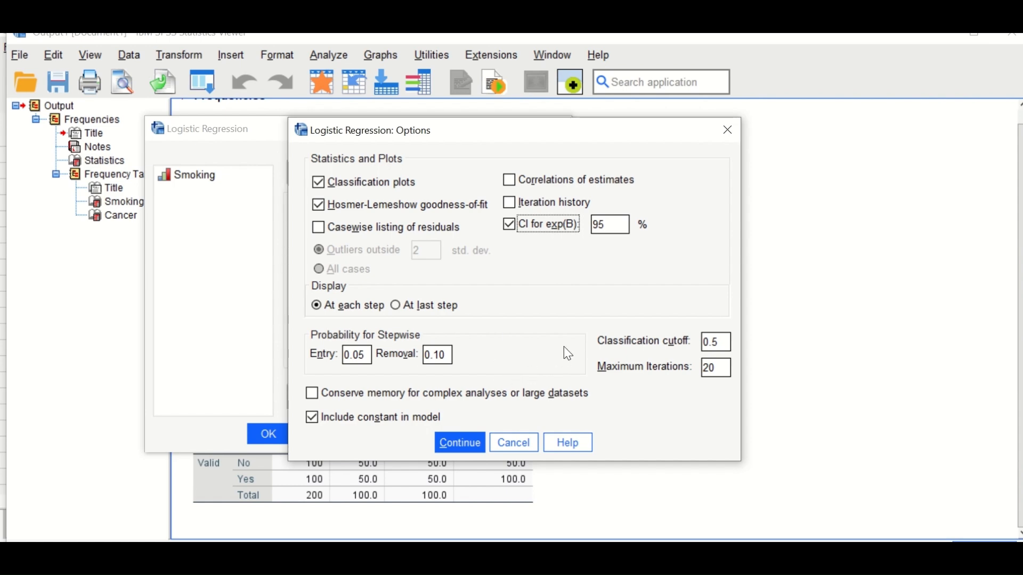
{"action": "left_click", "coordinate": [463, 446]}
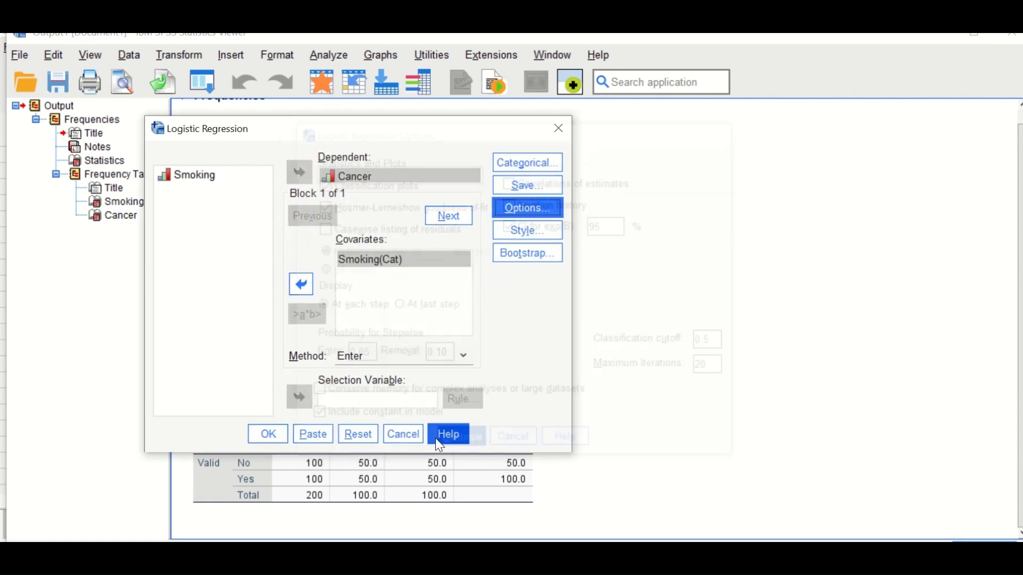
{"action": "left_click", "coordinate": [269, 443]}
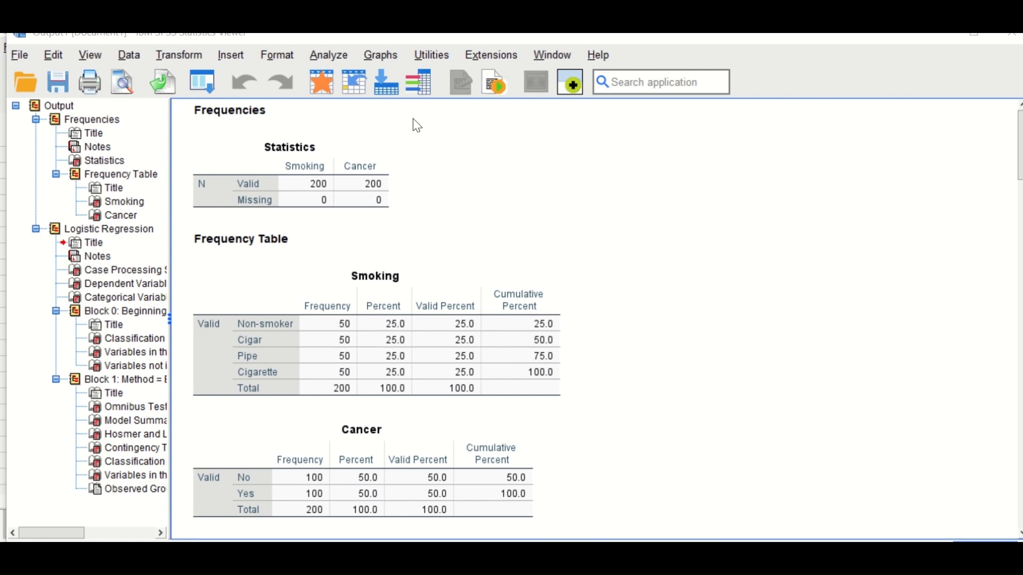
Step: Check the value labels of the Smoking and Cancer variables in the data file and return to the output
{"action": "left_click", "coordinate": [947, 36]}
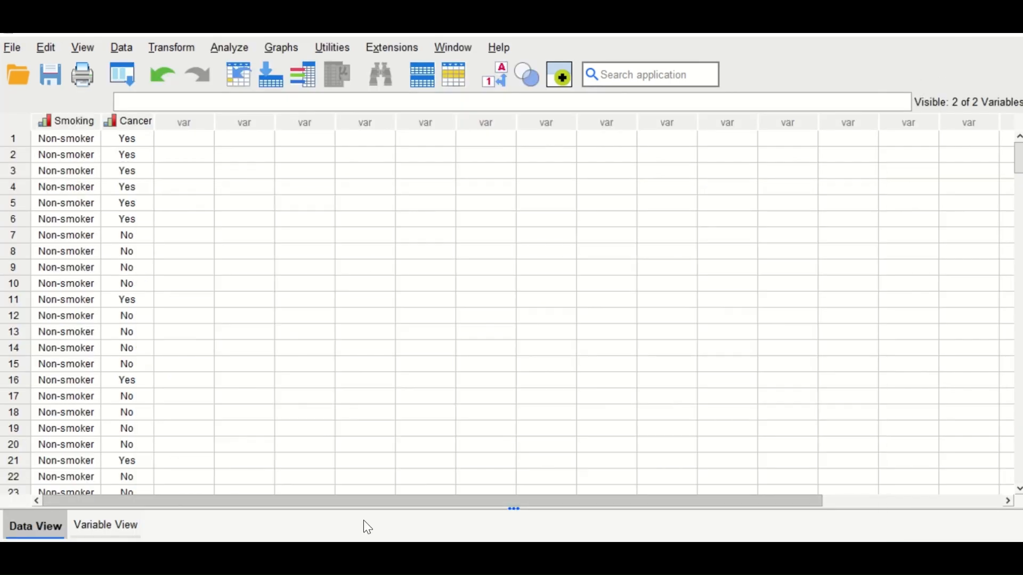
{"action": "left_click", "coordinate": [100, 527]}
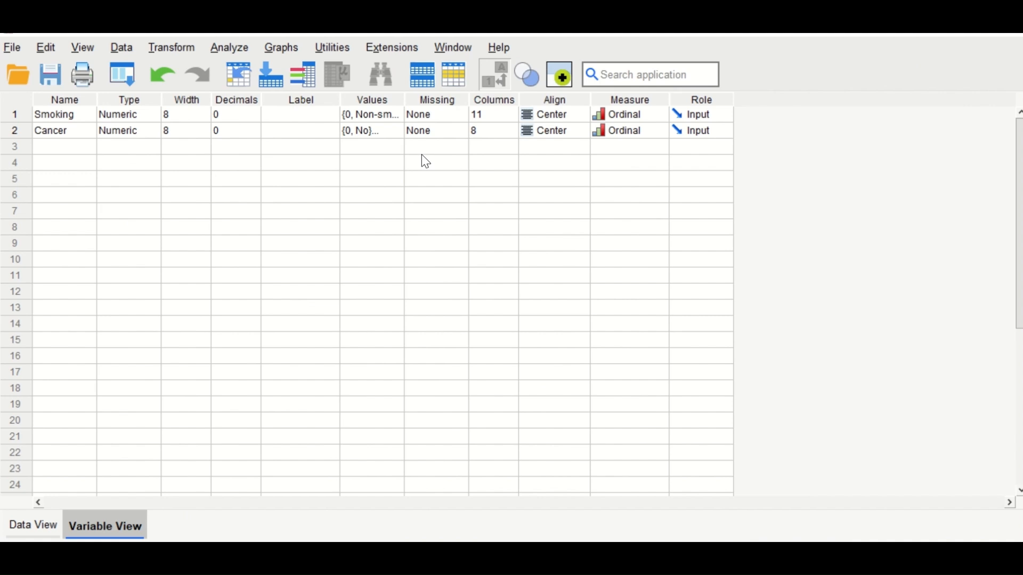
{"action": "left_click", "coordinate": [393, 116]}
{"action": "left_click", "coordinate": [398, 116]}
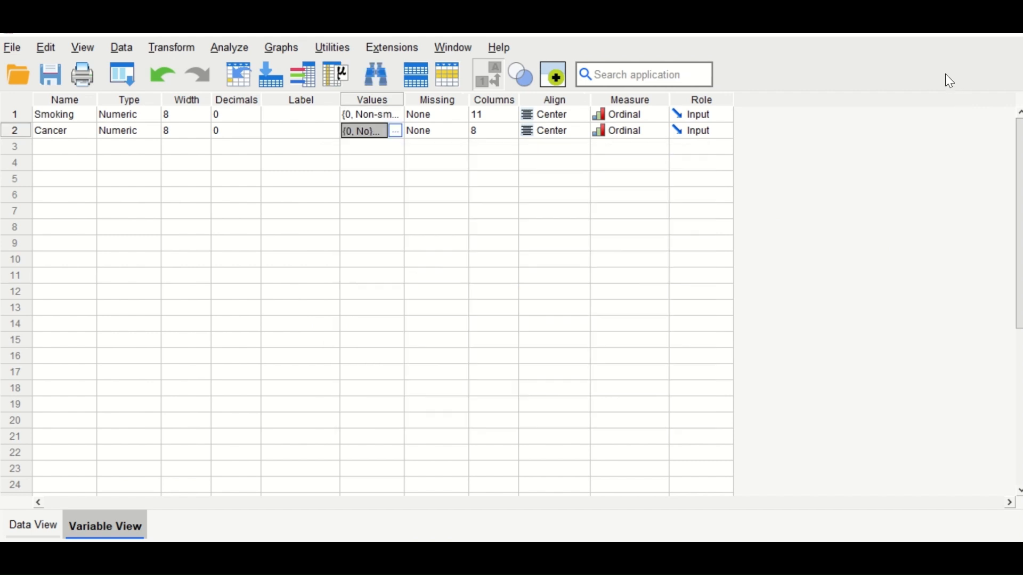
{"action": "left_click", "coordinate": [942, 29]}
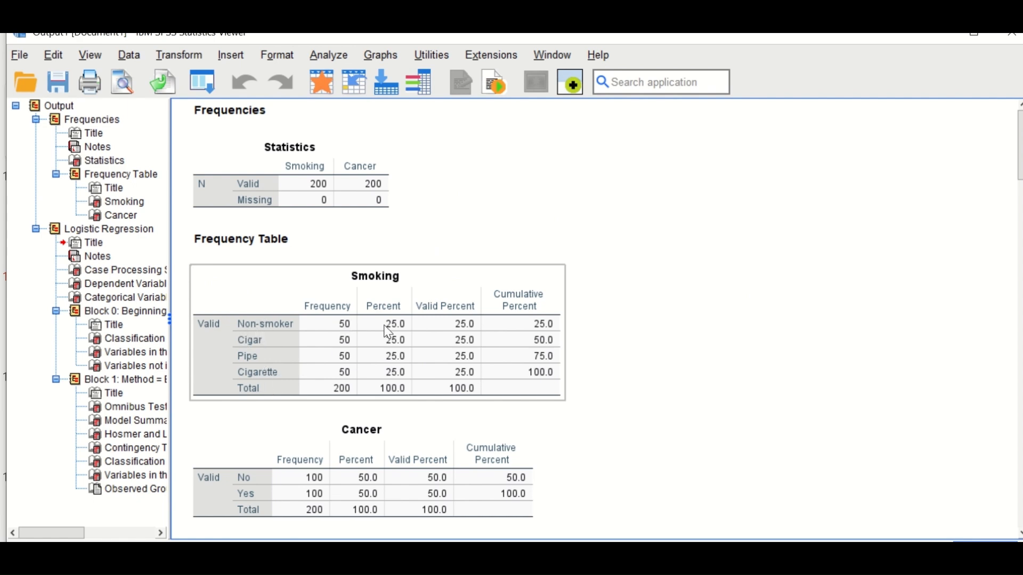
Step: Review the frequency tables, case processing summary, variable codings and Block 0 baseline tables for the Cancer model
{"action": "scroll", "coordinate": [386, 376], "scroll_direction": "down", "scroll_amount": 3}
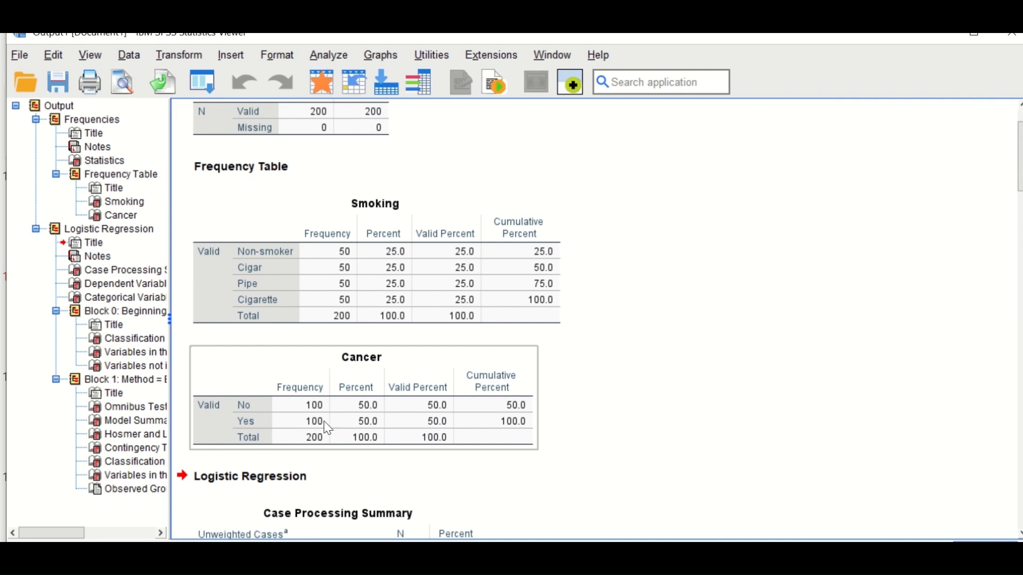
{"action": "scroll", "coordinate": [440, 389], "scroll_direction": "down", "scroll_amount": 3}
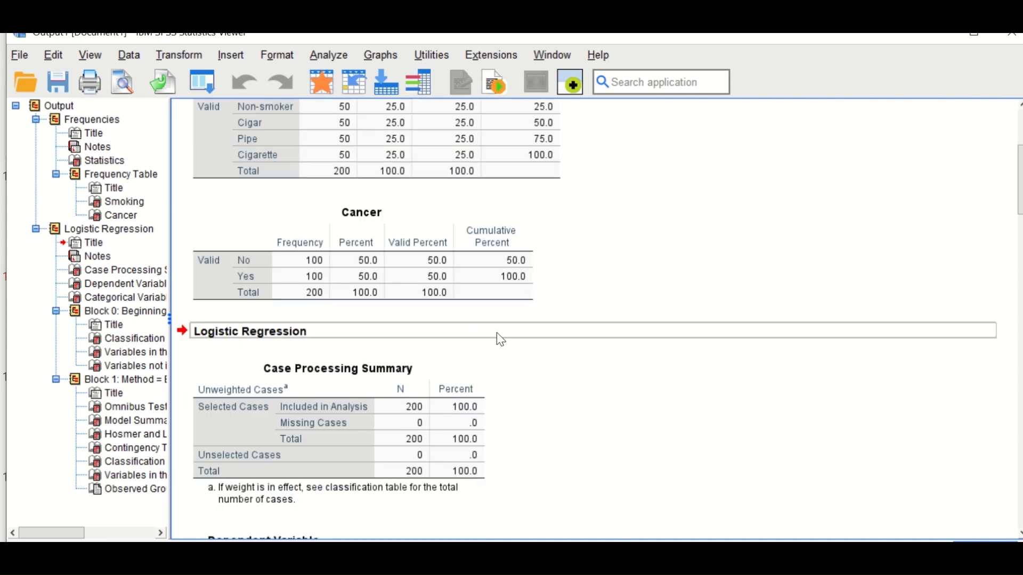
{"action": "scroll", "coordinate": [496, 336], "scroll_direction": "down", "scroll_amount": 3}
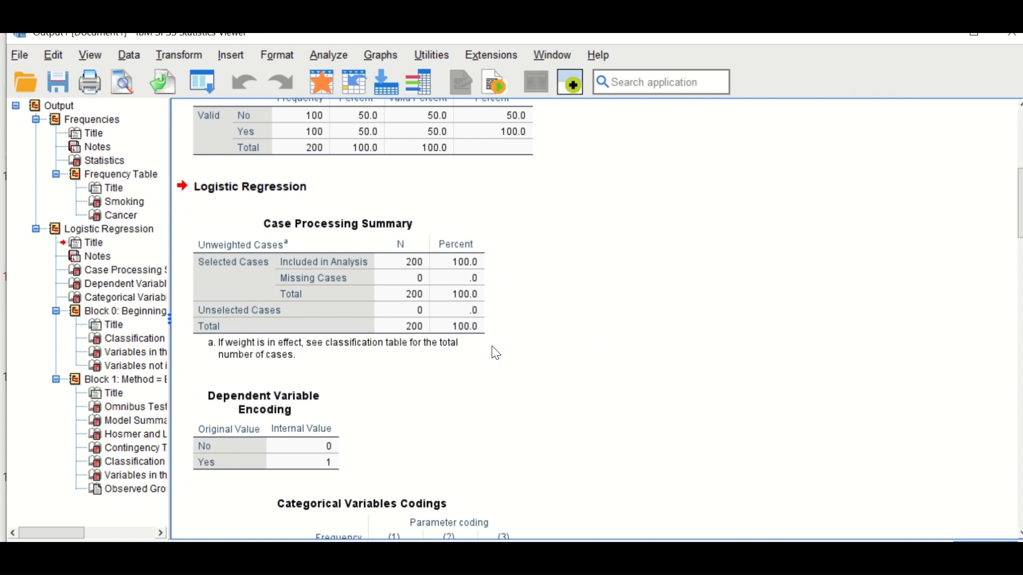
{"action": "scroll", "coordinate": [463, 362], "scroll_direction": "down", "scroll_amount": 2}
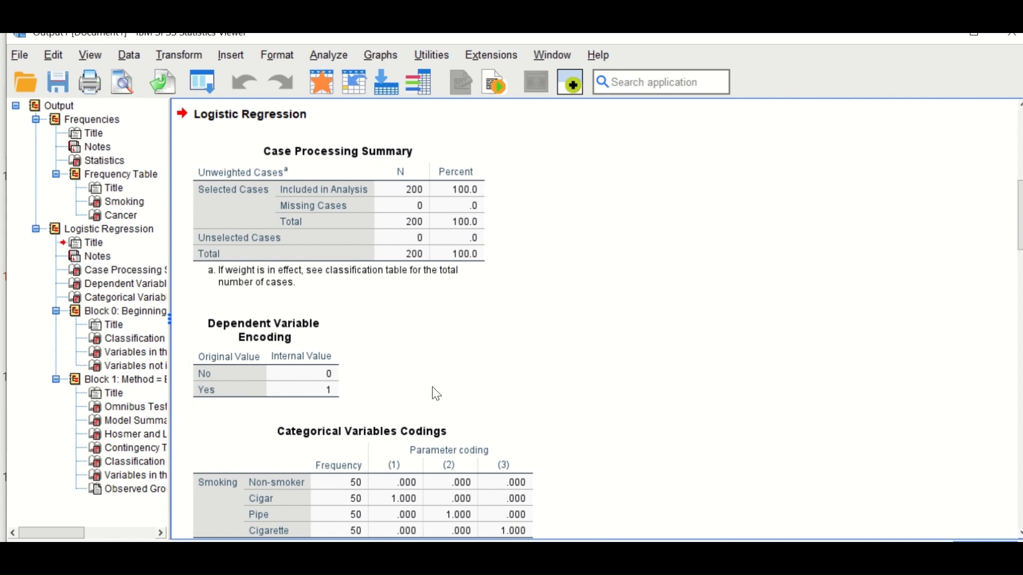
{"action": "scroll", "coordinate": [432, 391], "scroll_direction": "down", "scroll_amount": 1}
{"action": "scroll", "coordinate": [546, 322], "scroll_direction": "down", "scroll_amount": 3}
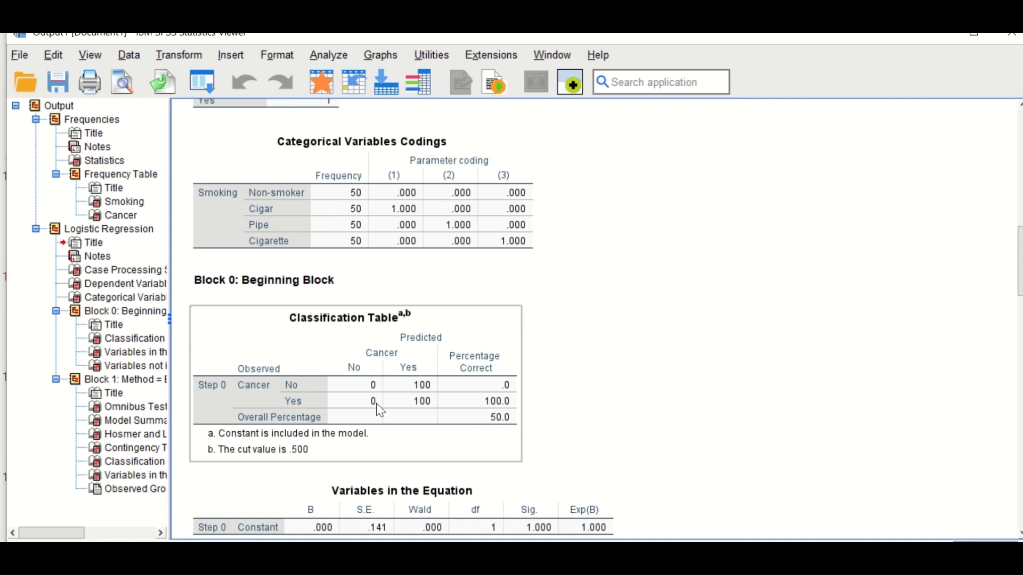
{"action": "scroll", "coordinate": [554, 378], "scroll_direction": "down", "scroll_amount": 3}
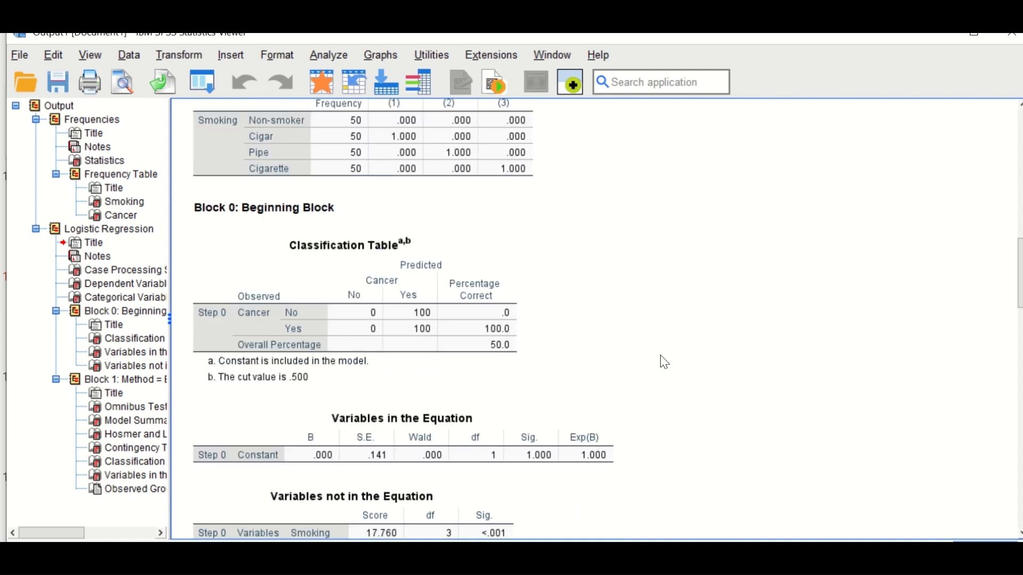
{"action": "scroll", "coordinate": [691, 352], "scroll_direction": "down", "scroll_amount": 3}
{"action": "scroll", "coordinate": [691, 351], "scroll_direction": "down", "scroll_amount": 3}
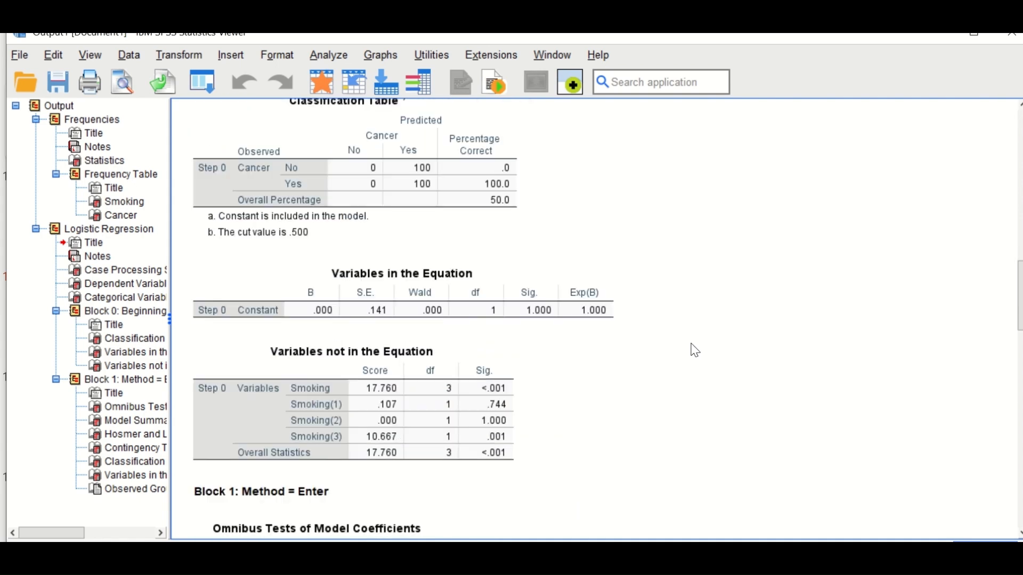
{"action": "left_click", "coordinate": [460, 318]}
{"action": "left_click", "coordinate": [494, 317]}
Step: Examine the Block 1 omnibus tests, model summary, Hosmer-Lemeshow results, classification table and predicted probabilities plot for the Cancer model
{"action": "scroll", "coordinate": [608, 301], "scroll_direction": "down", "scroll_amount": 3}
{"action": "scroll", "coordinate": [610, 302], "scroll_direction": "down", "scroll_amount": 4}
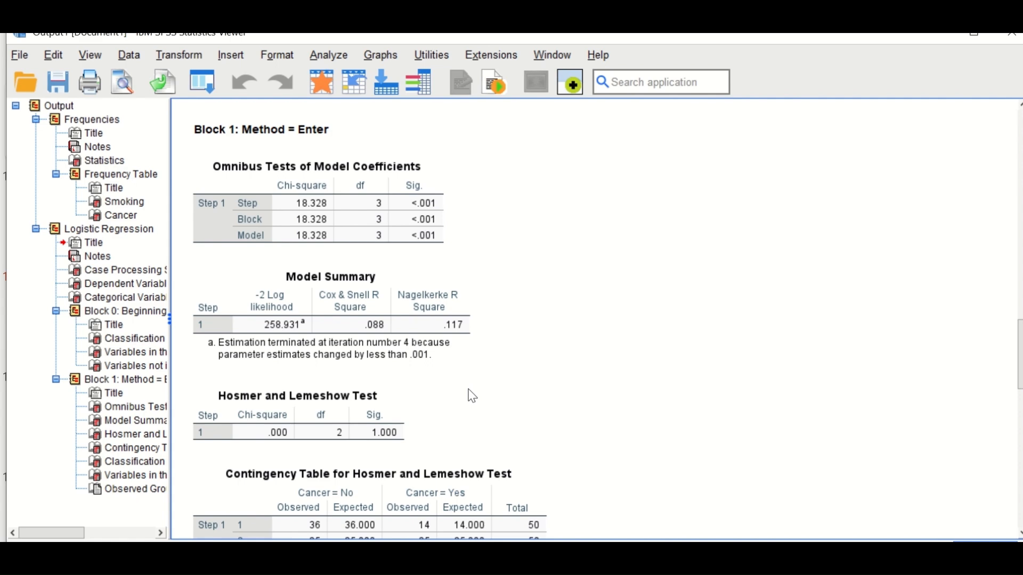
{"action": "scroll", "coordinate": [539, 372], "scroll_direction": "down", "scroll_amount": 3}
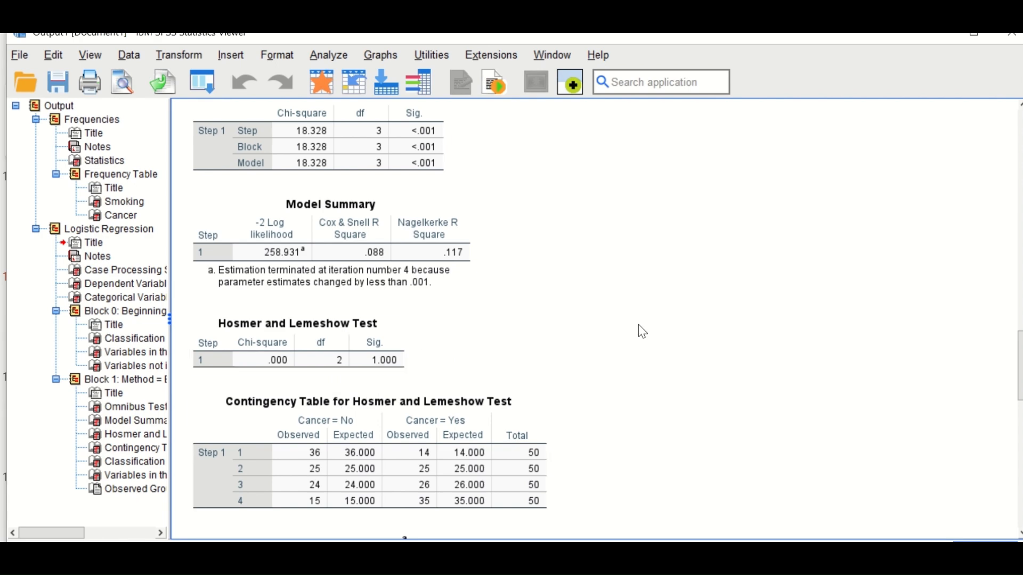
{"action": "scroll", "coordinate": [705, 327], "scroll_direction": "down", "scroll_amount": 20}
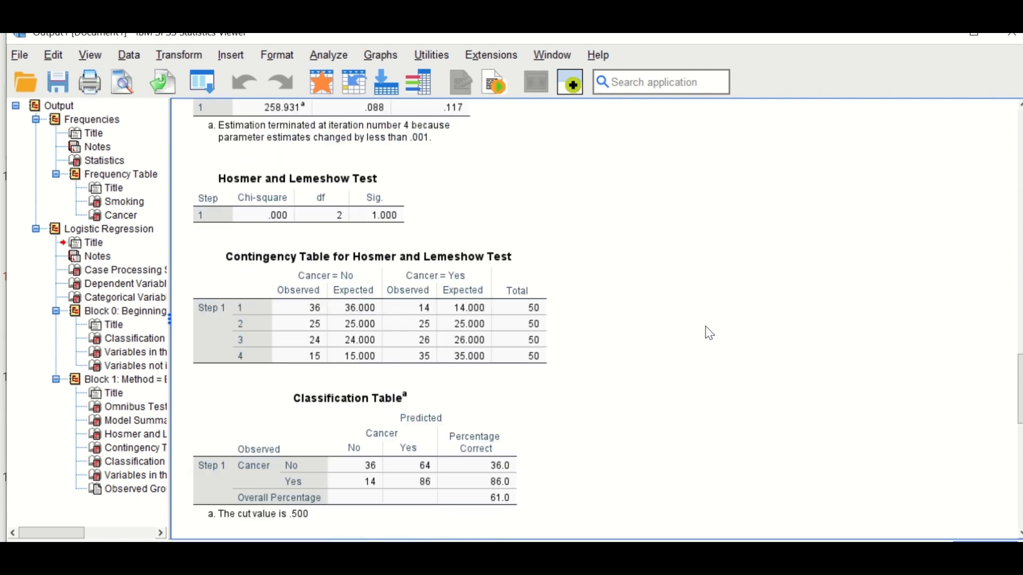
{"action": "scroll", "coordinate": [708, 336], "scroll_direction": "down", "scroll_amount": 5}
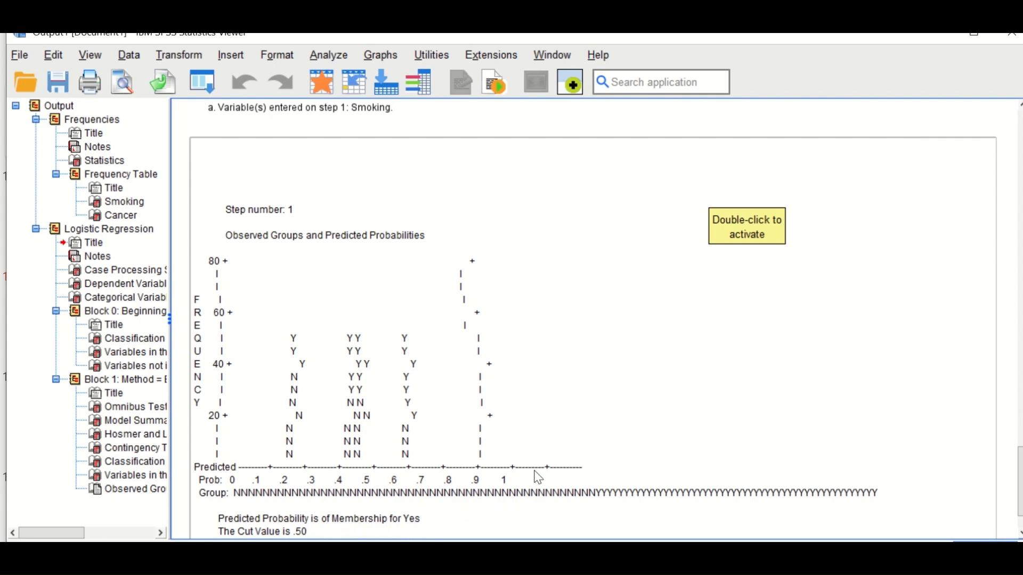
{"action": "scroll", "coordinate": [535, 475], "scroll_direction": "up", "scroll_amount": 10}
{"action": "scroll", "coordinate": [537, 476], "scroll_direction": "up", "scroll_amount": 3}
{"action": "scroll", "coordinate": [537, 475], "scroll_direction": "down", "scroll_amount": 5}
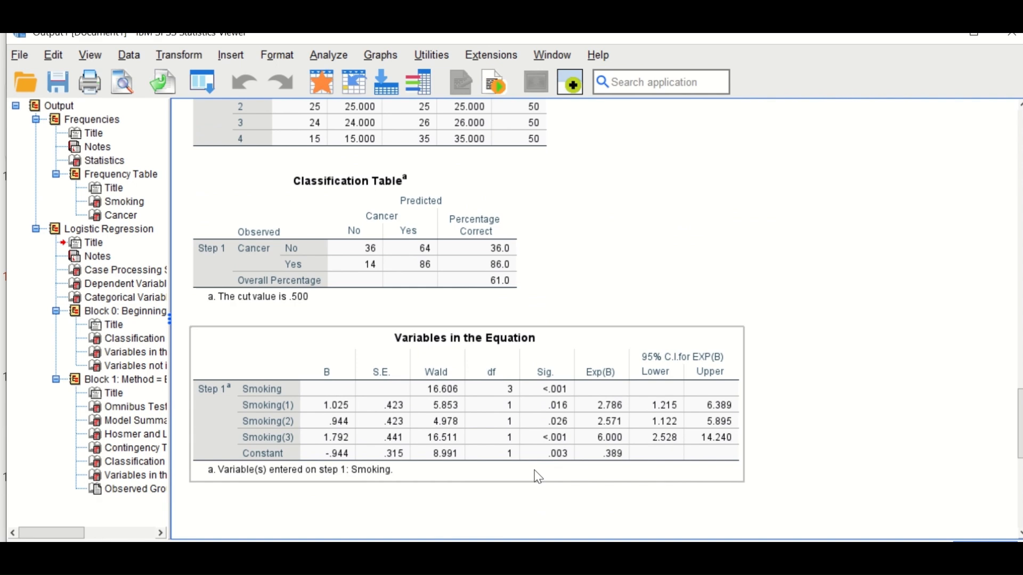
{"action": "scroll", "coordinate": [556, 479], "scroll_direction": "down", "scroll_amount": 2}
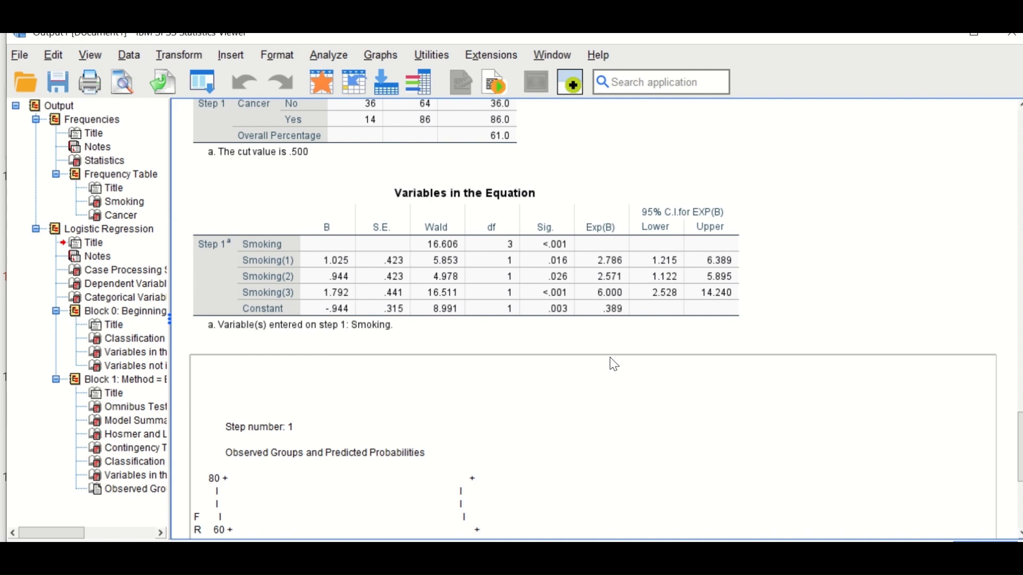
Step: Examine the Smoking coefficients, significance values, odds ratios and 95% confidence intervals in the Variables in the Equation table
{"action": "left_click", "coordinate": [595, 322]}
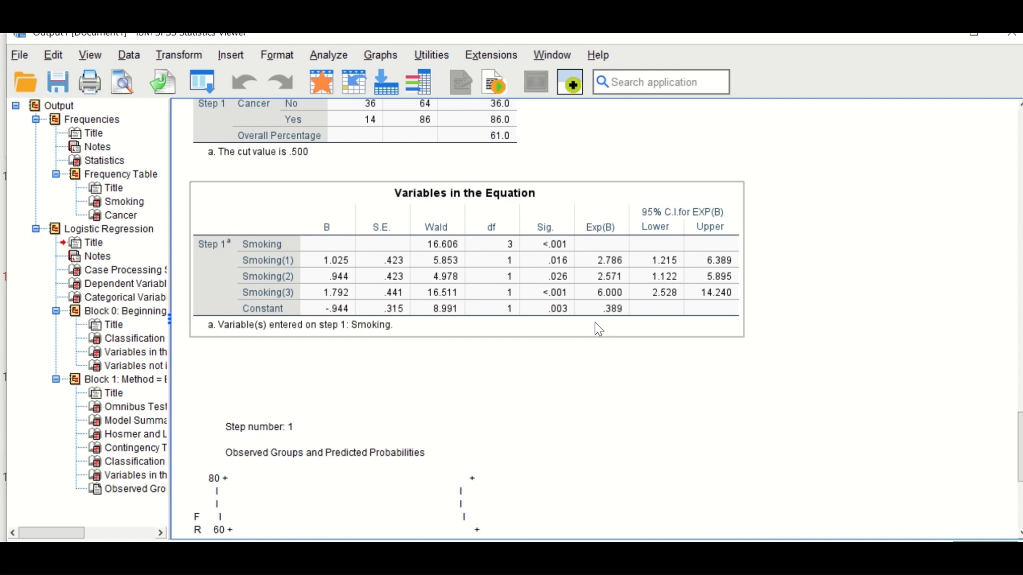
{"action": "left_click", "coordinate": [574, 342]}
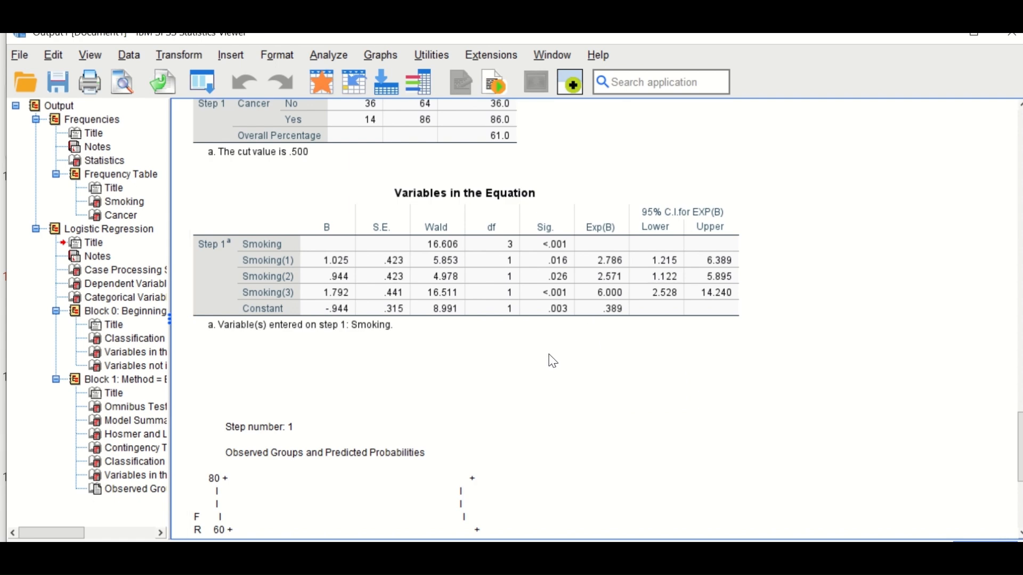
{"action": "left_click", "coordinate": [399, 286]}
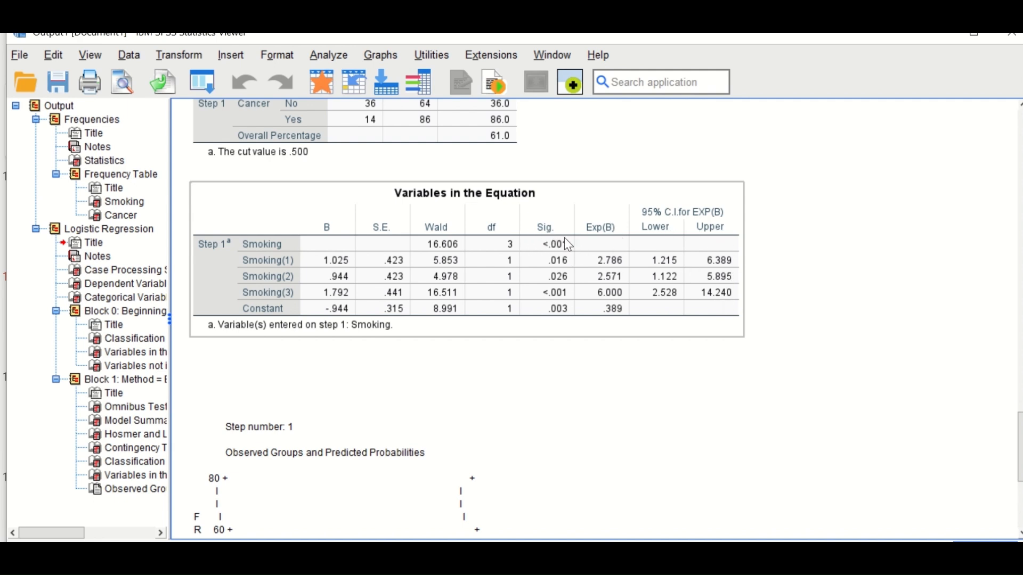
{"action": "left_click", "coordinate": [712, 373]}
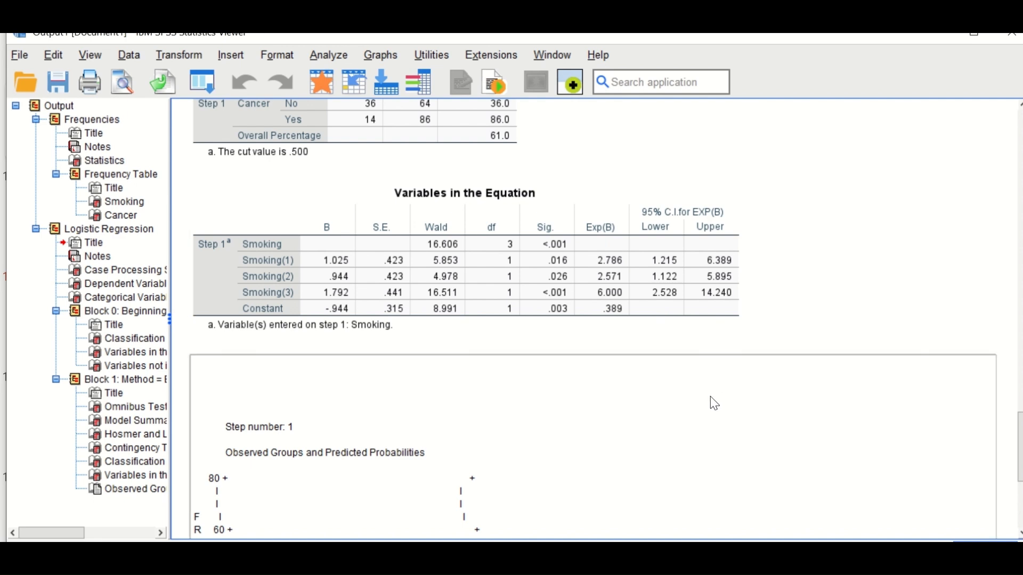
{"action": "left_click", "coordinate": [544, 333]}
{"action": "left_click", "coordinate": [722, 374]}
{"action": "left_click", "coordinate": [510, 250]}
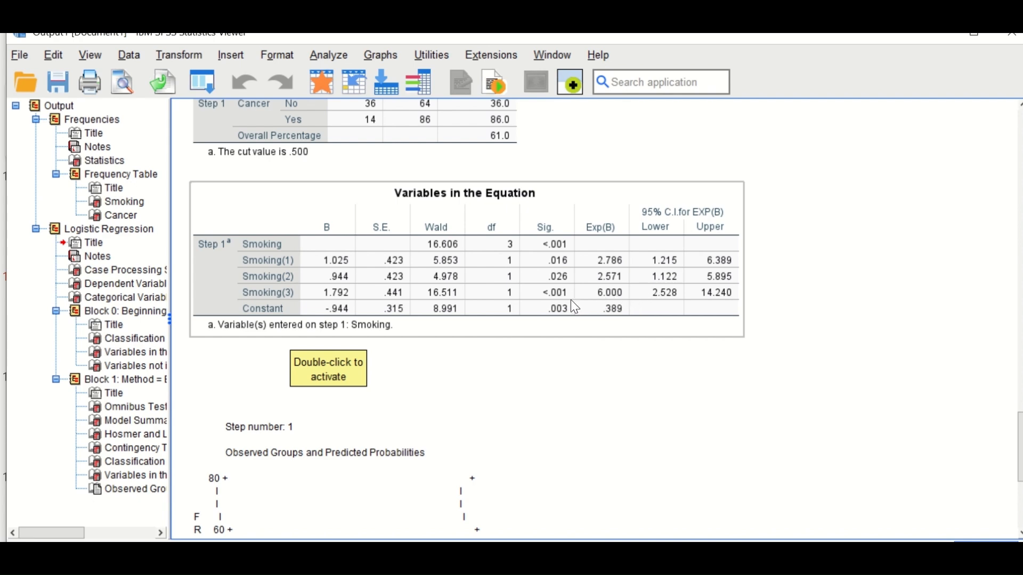
{"action": "left_click", "coordinate": [891, 379]}
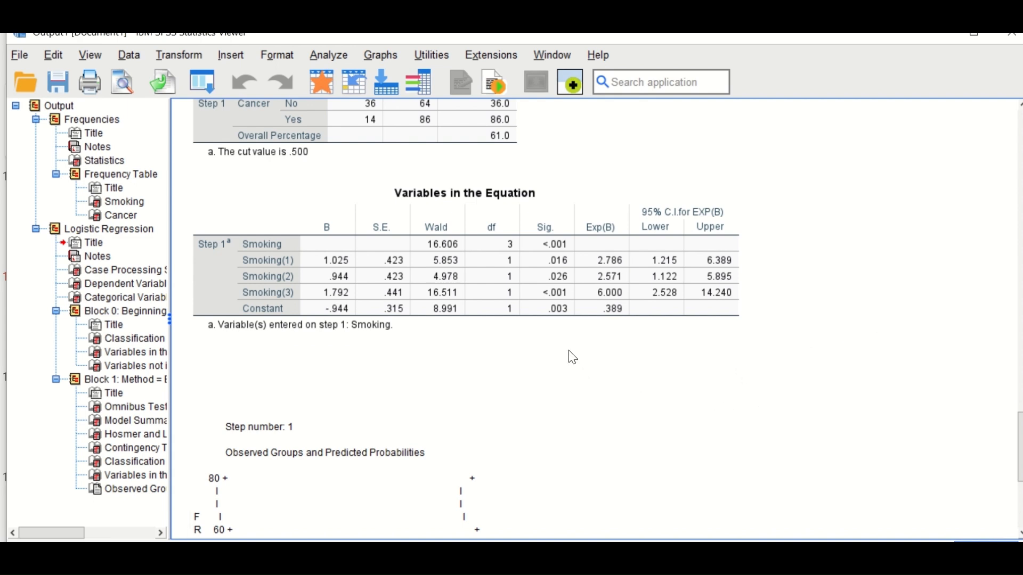
{"action": "left_click", "coordinate": [470, 302]}
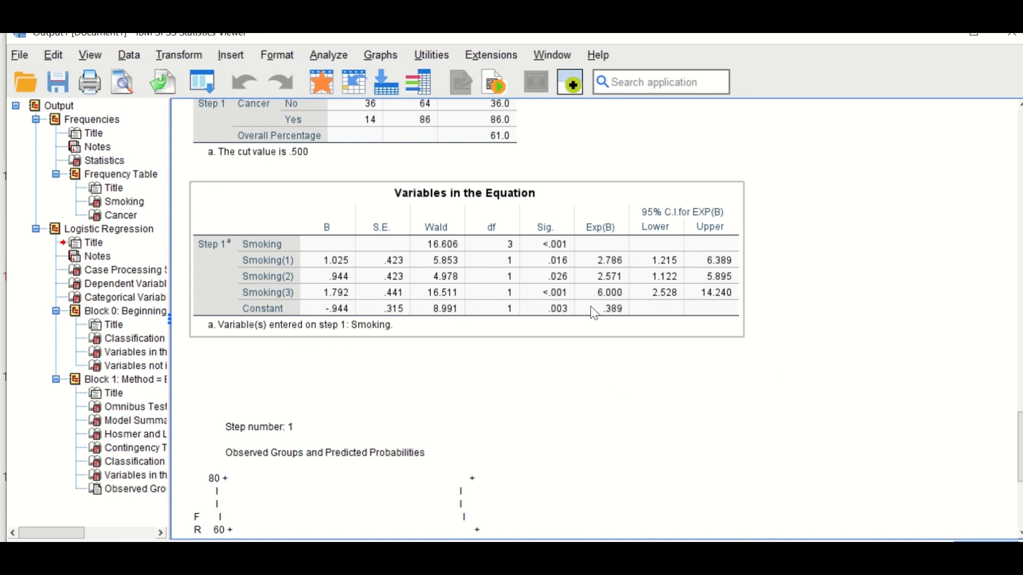